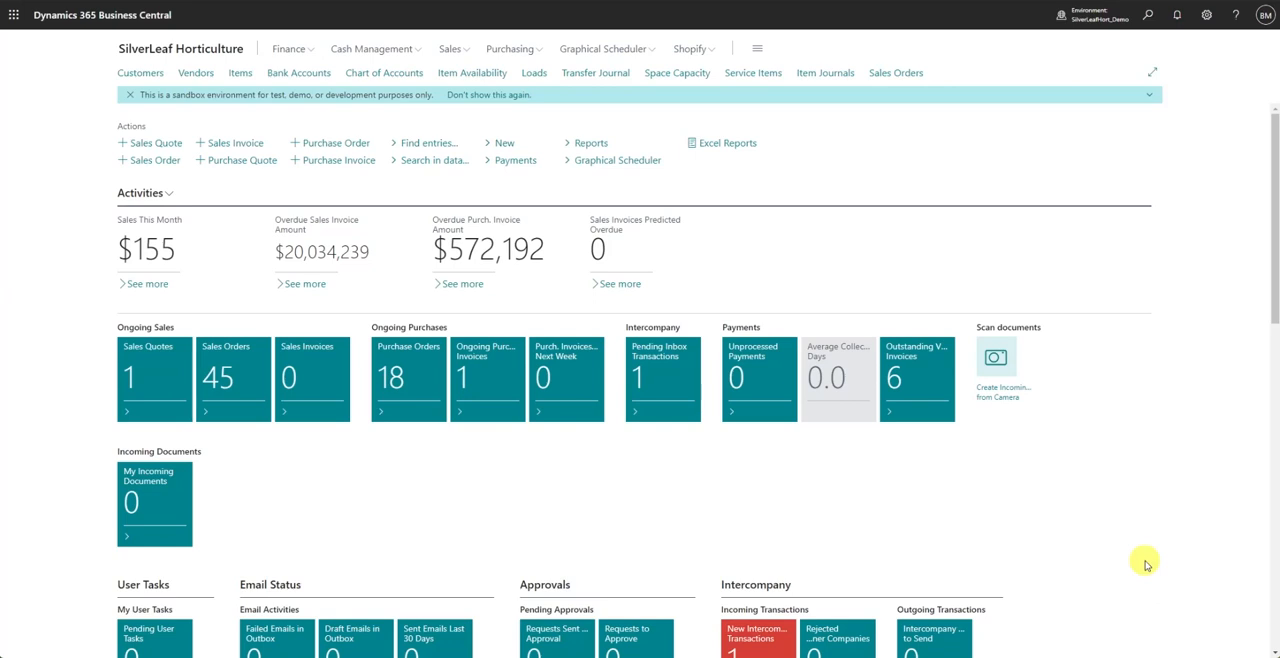
- Search for the Loads page and open the East Load record
{"action": "left_click", "coordinate": [1148, 15]}
{"action": "type", "text": "loads"}
{"action": "left_click", "coordinate": [492, 126]}
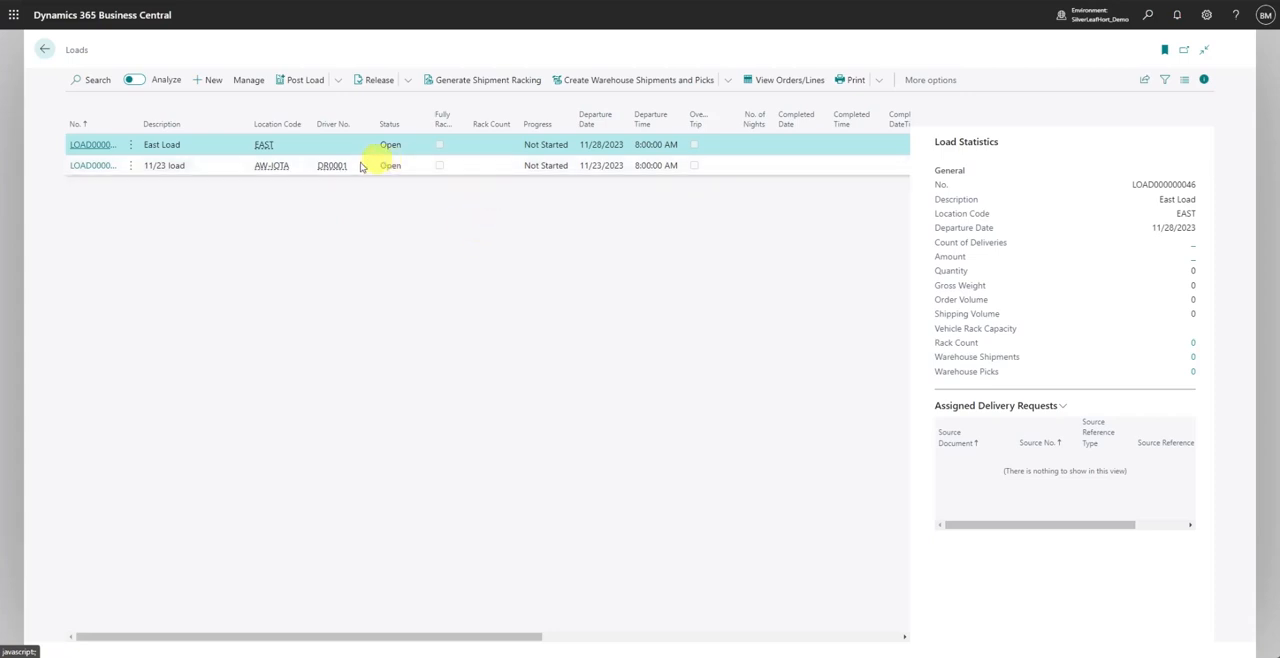
{"action": "left_click", "coordinate": [91, 146]}
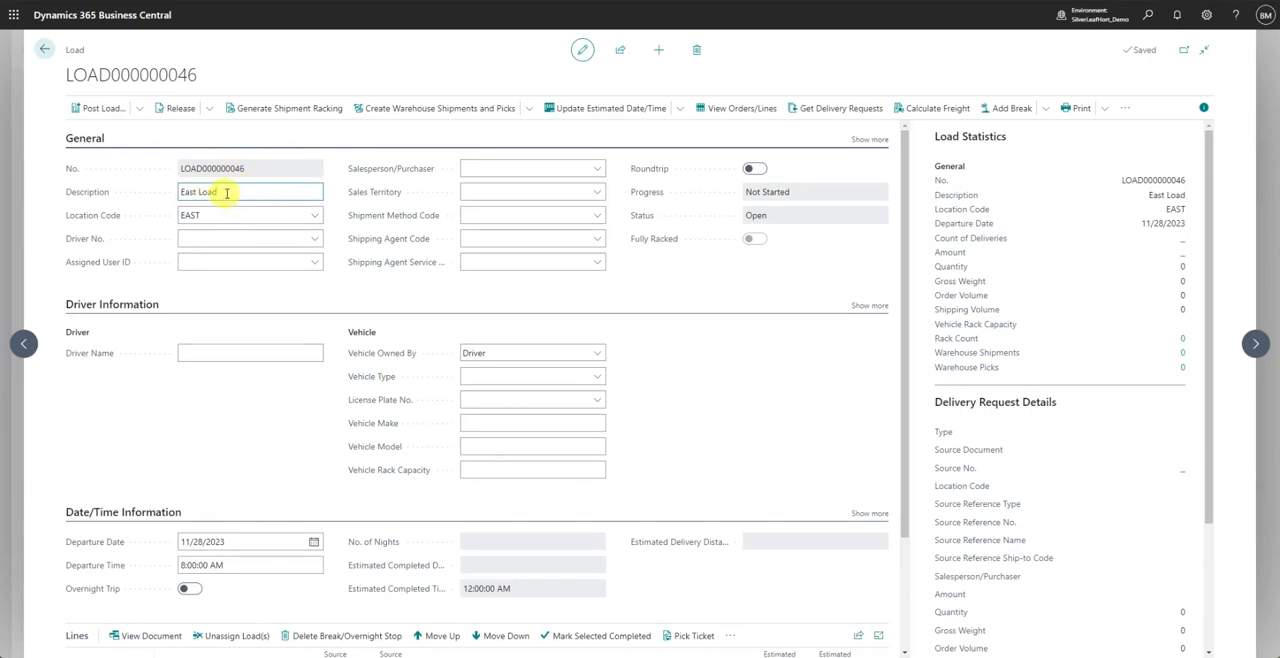
- Check the location code choices without changing EAST, and assign the first listed driver to the load
{"action": "left_click", "coordinate": [315, 215]}
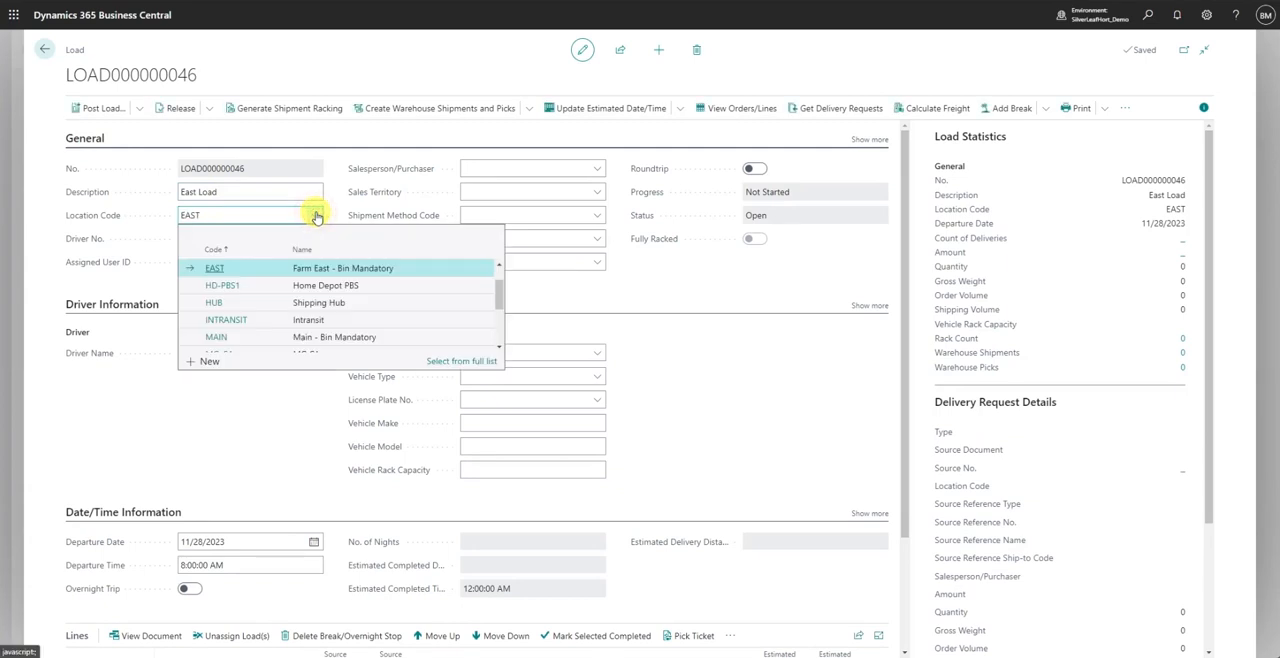
{"action": "left_click", "coordinate": [315, 215]}
{"action": "left_click", "coordinate": [316, 240]}
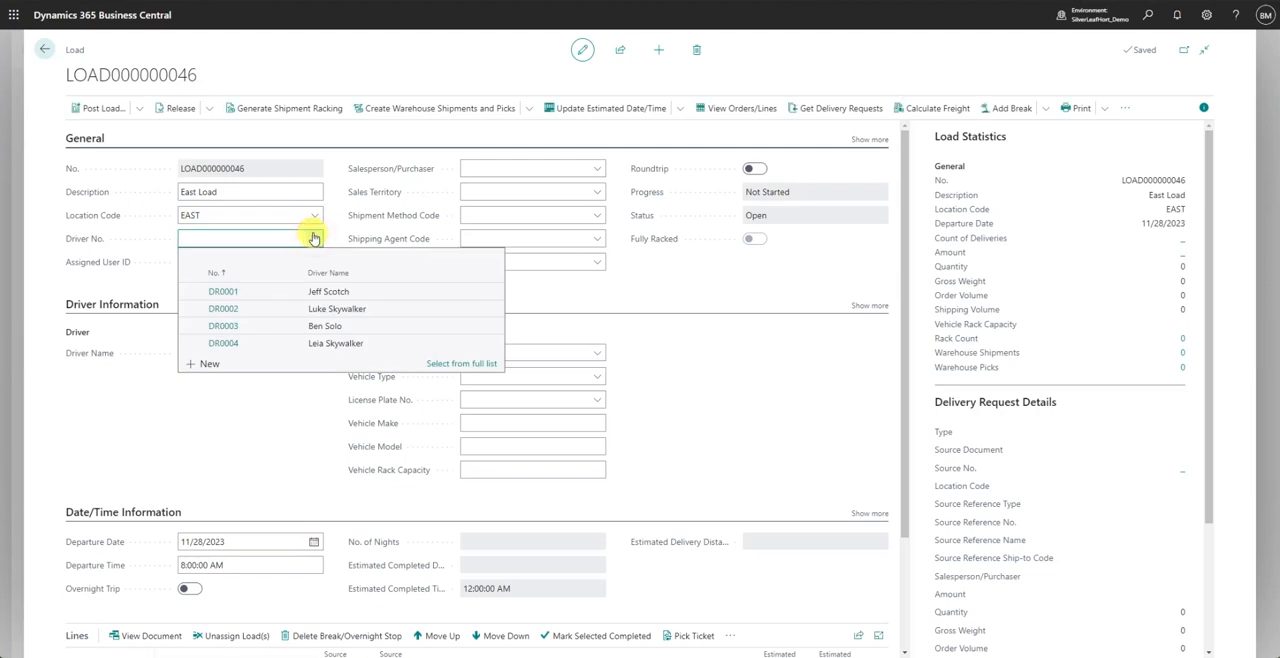
{"action": "left_click", "coordinate": [276, 291]}
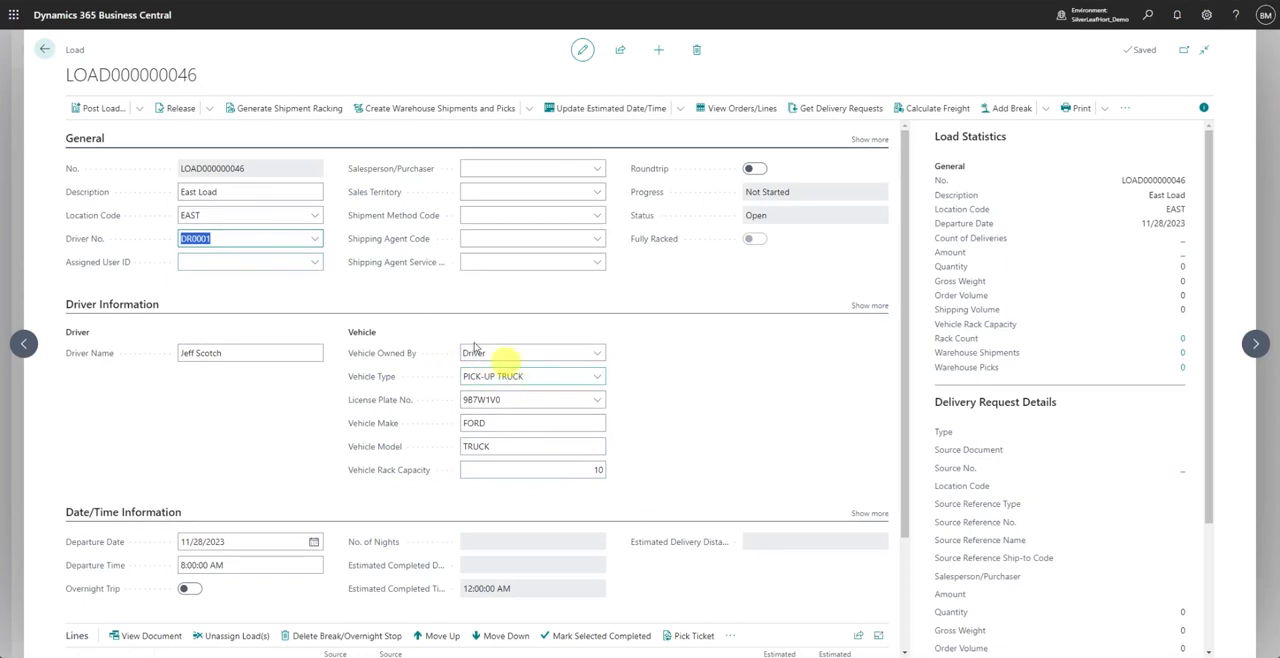
- Assign the third listed driver to the load and set the vehicle type to 45 FOOT TRUCK
{"action": "left_click", "coordinate": [315, 238]}
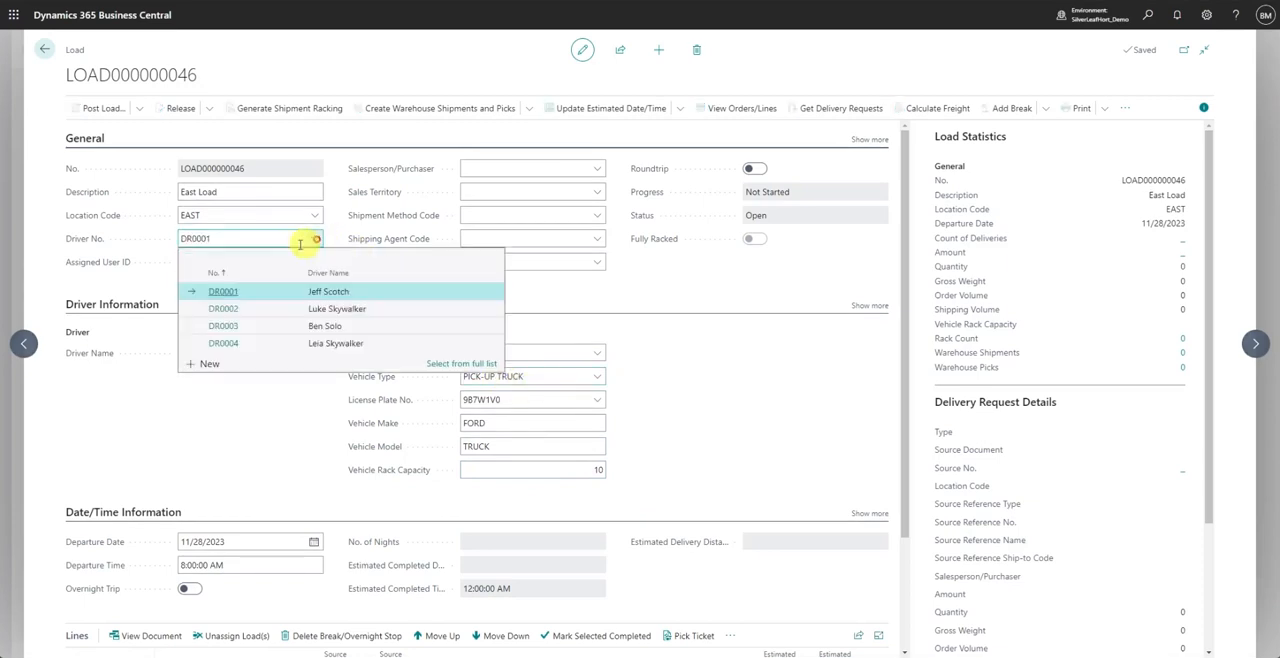
{"action": "left_click", "coordinate": [276, 325]}
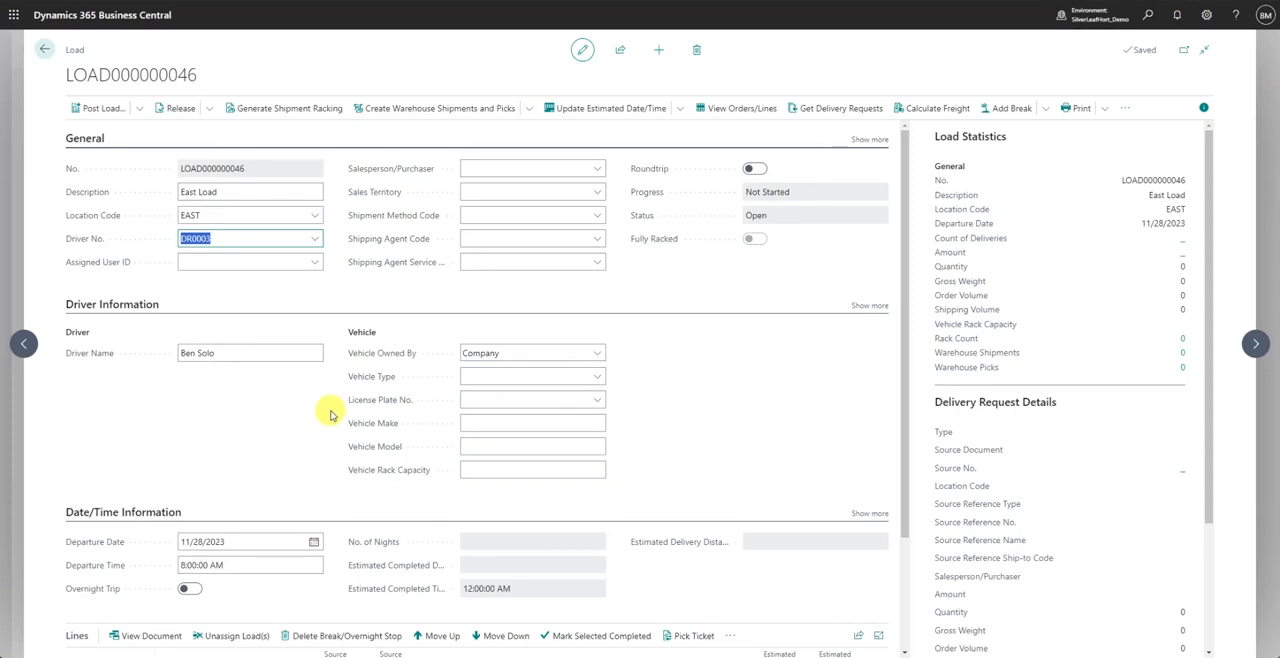
{"action": "left_click", "coordinate": [597, 376]}
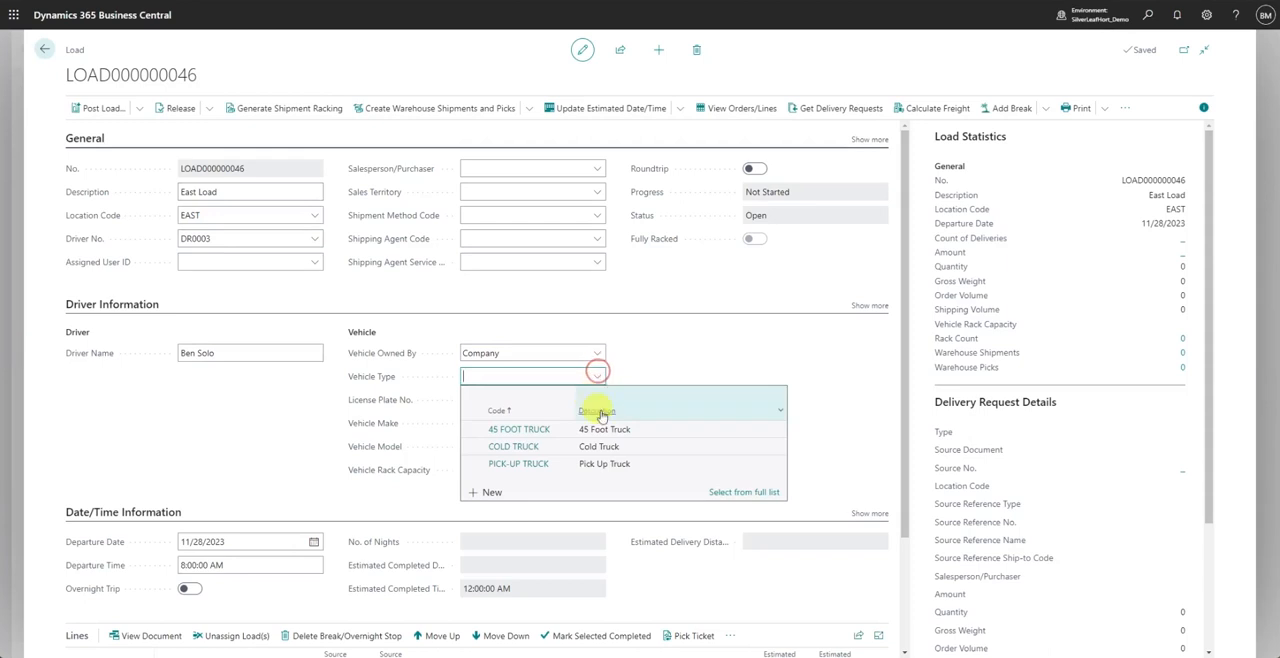
{"action": "left_click", "coordinate": [606, 428]}
{"action": "left_click", "coordinate": [658, 402]}
{"action": "scroll", "coordinate": [322, 440], "scroll_direction": "down", "scroll_amount": 1}
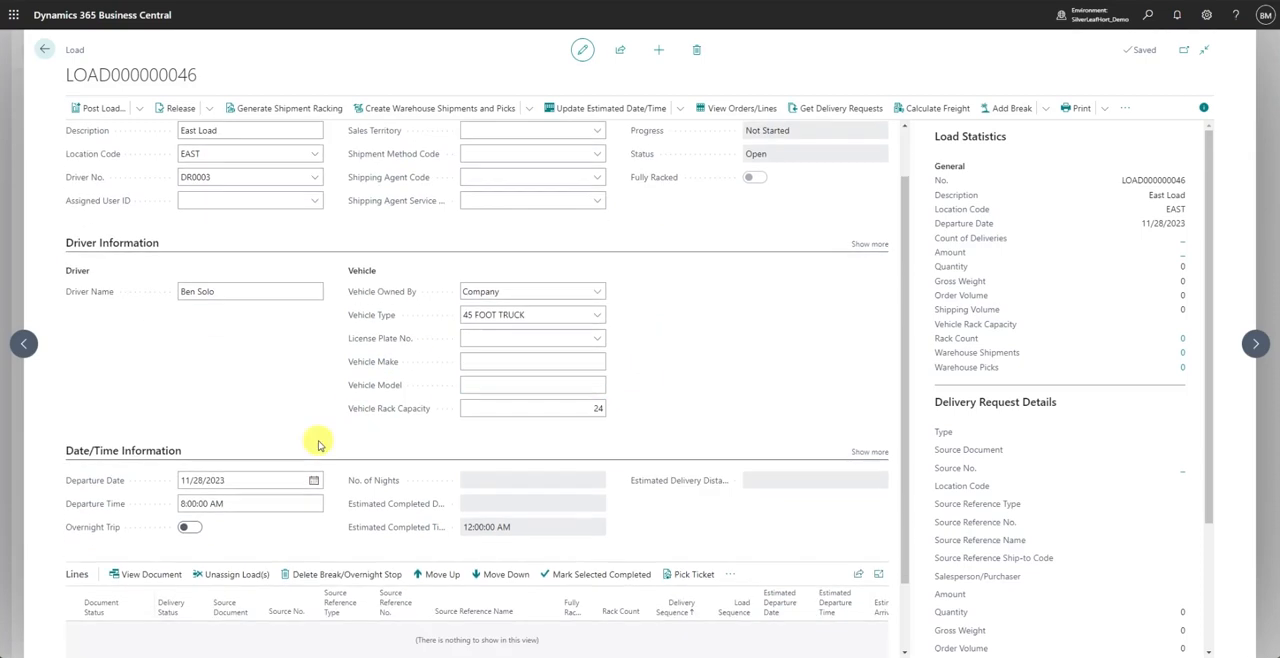
- Review the full date and time details and the departure delay reasons, leaving the Driver and Date/Time Information sections collapsed
{"action": "left_click", "coordinate": [134, 242]}
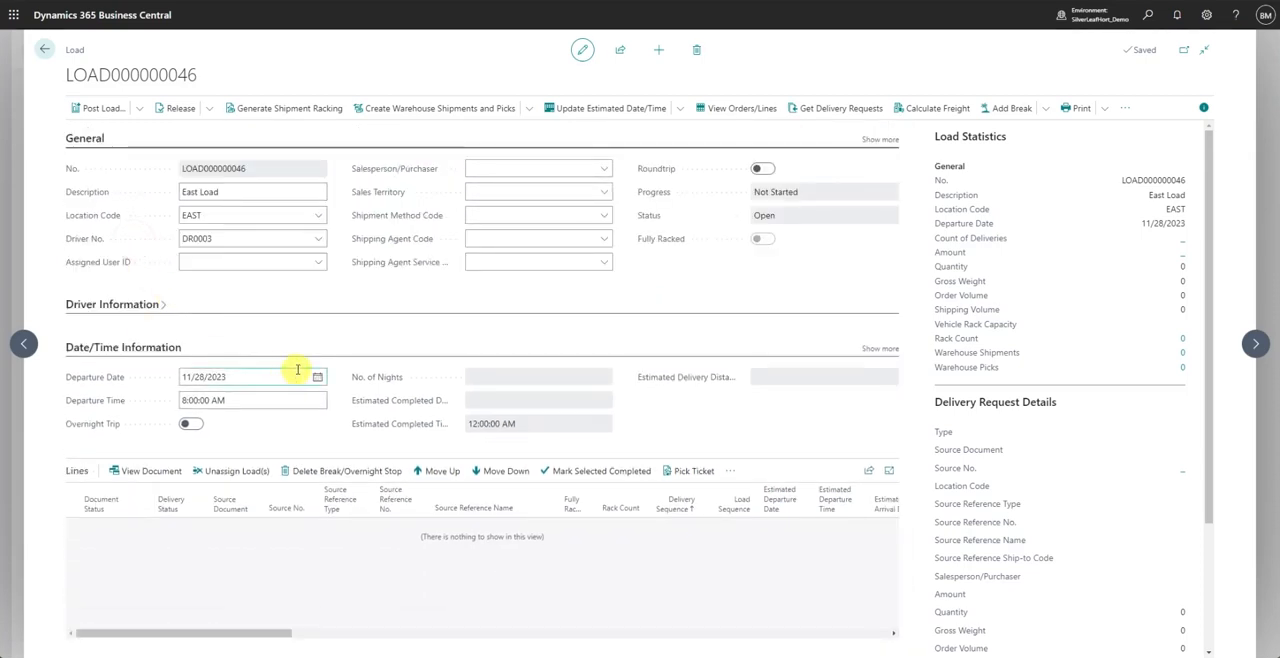
{"action": "left_click", "coordinate": [249, 397]}
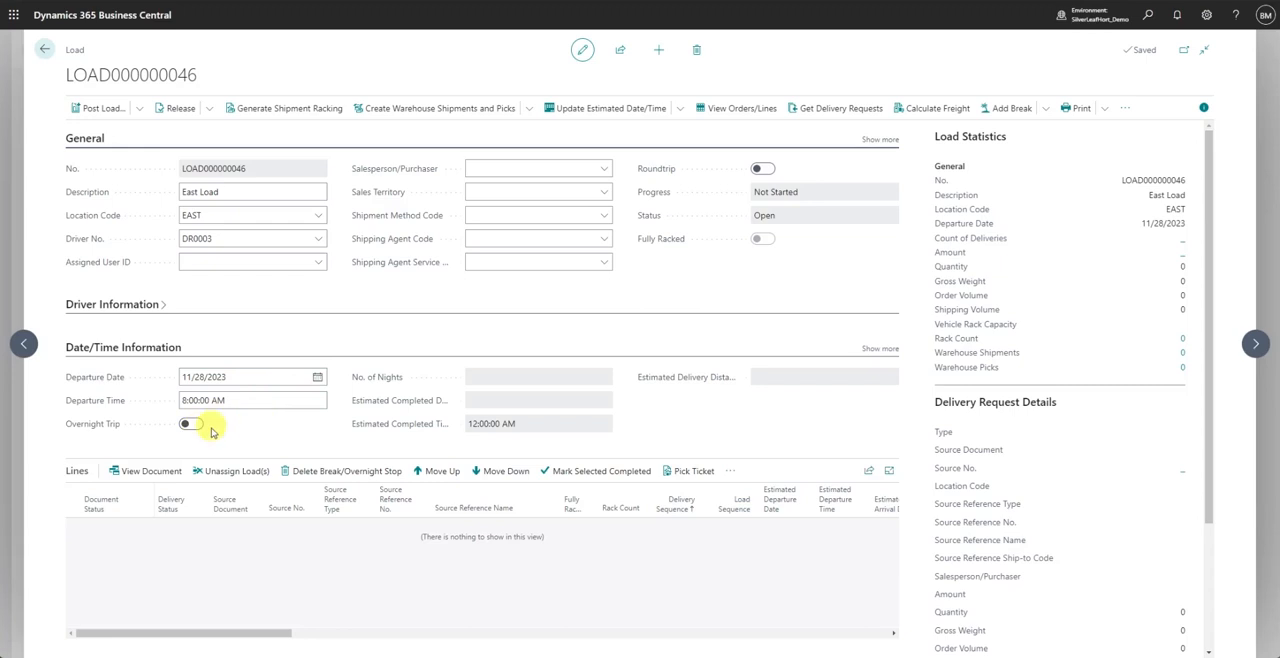
{"action": "left_click", "coordinate": [880, 348]}
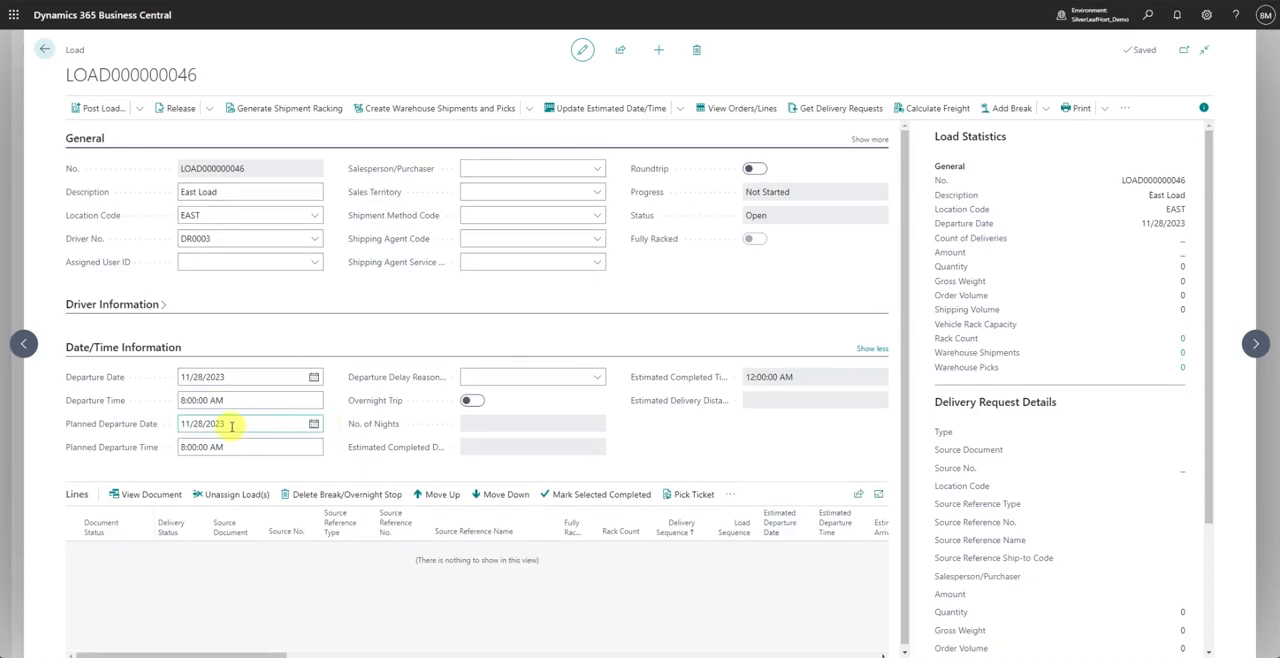
{"action": "left_click", "coordinate": [293, 443]}
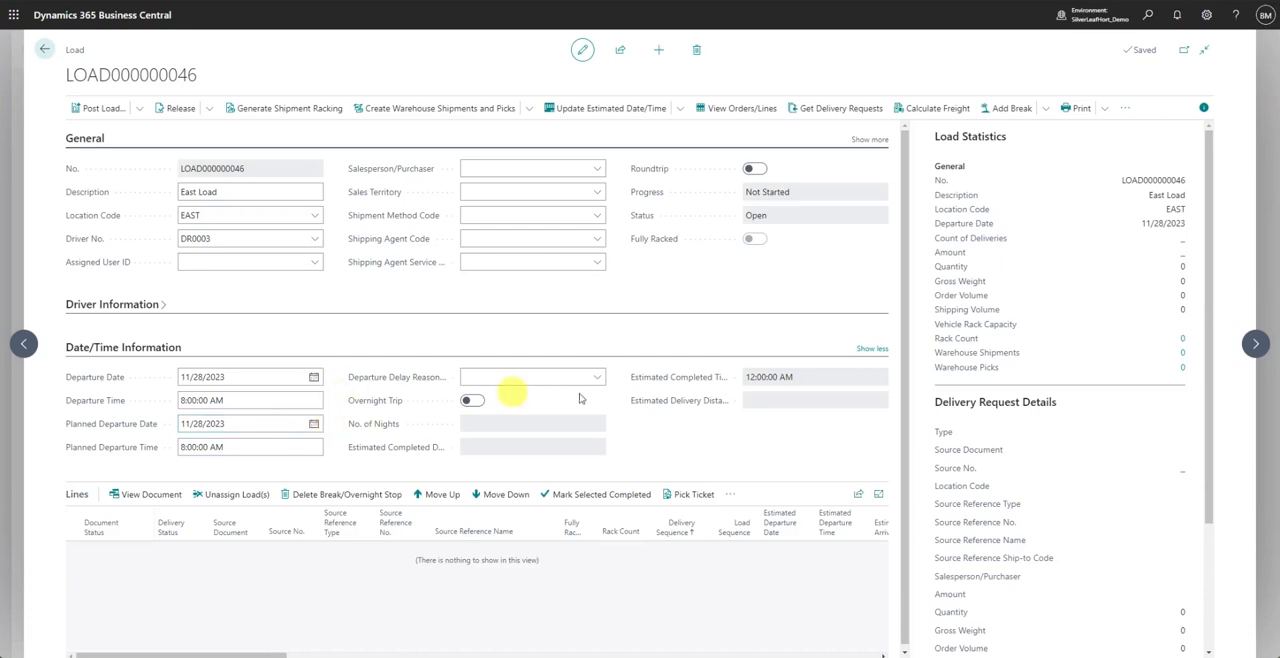
{"action": "left_click", "coordinate": [602, 379]}
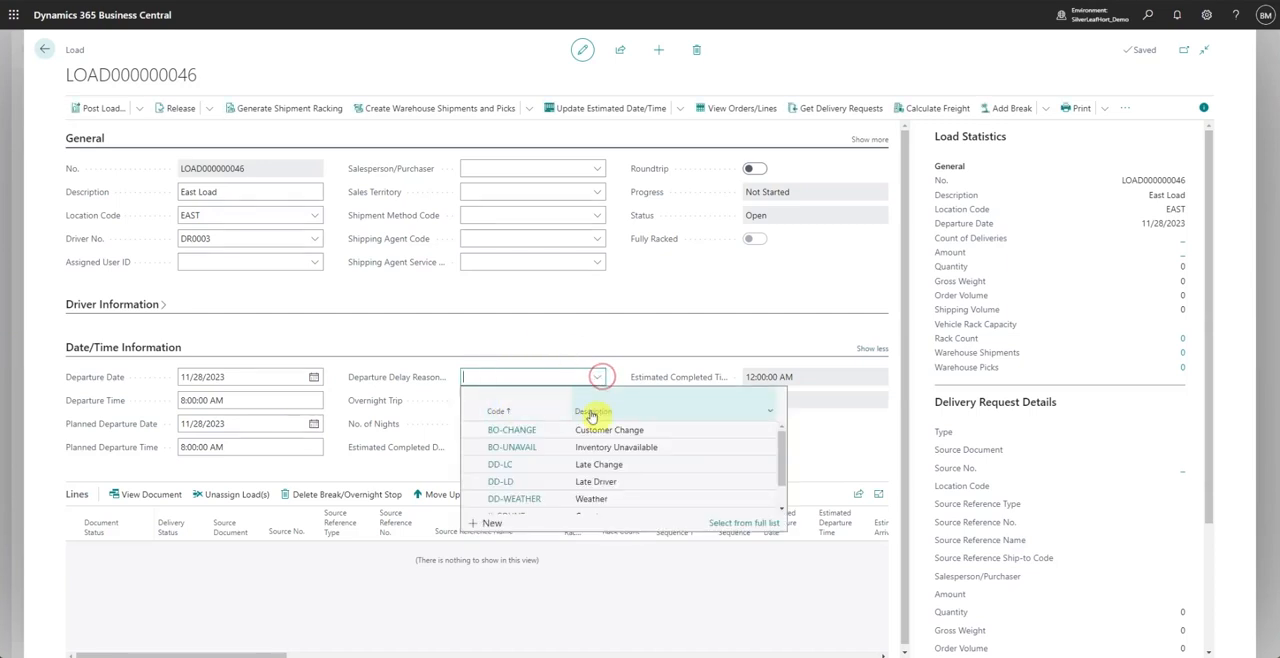
{"action": "left_click", "coordinate": [369, 469]}
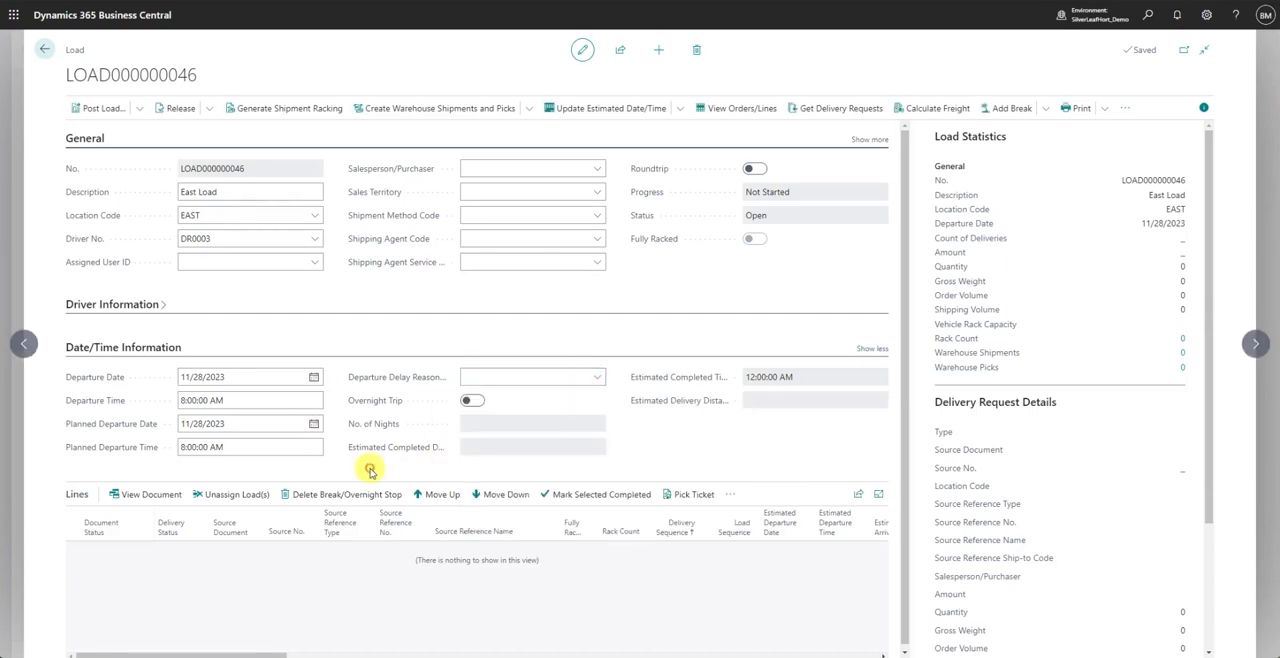
{"action": "left_click", "coordinate": [137, 351]}
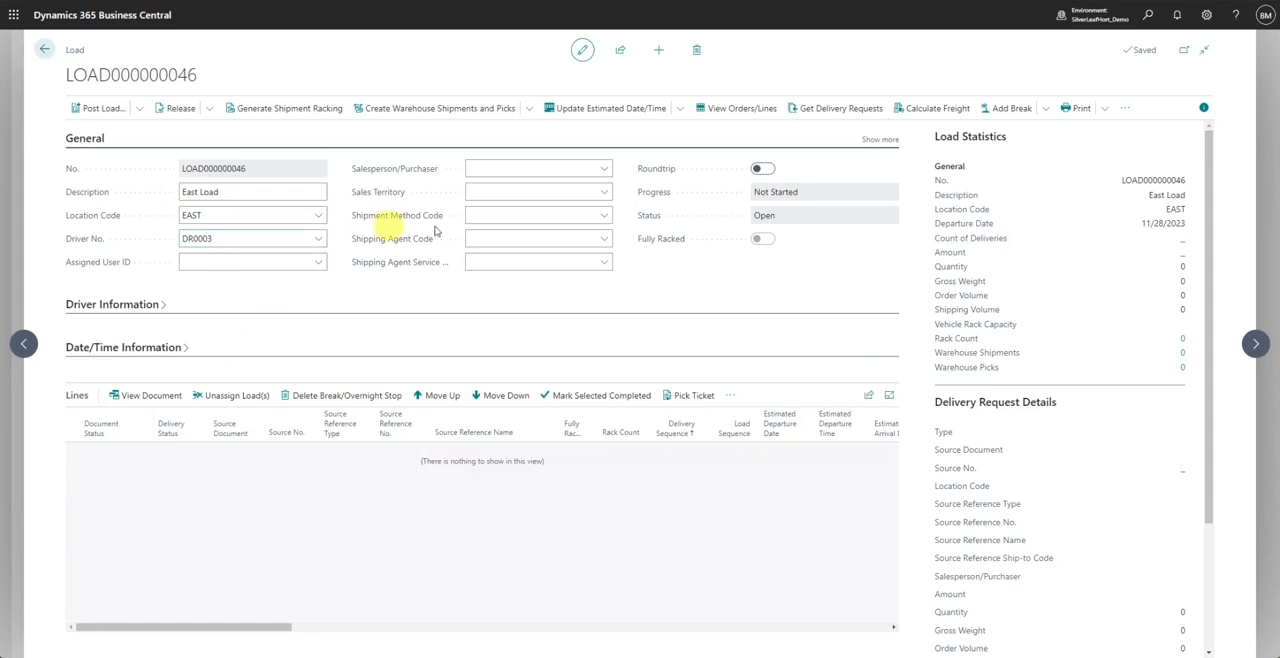
- Get delivery requests for the load, choosing all entries from the 28-rack Lowes sales order through the Home Depot PBS transfer order
{"action": "left_click", "coordinate": [812, 110]}
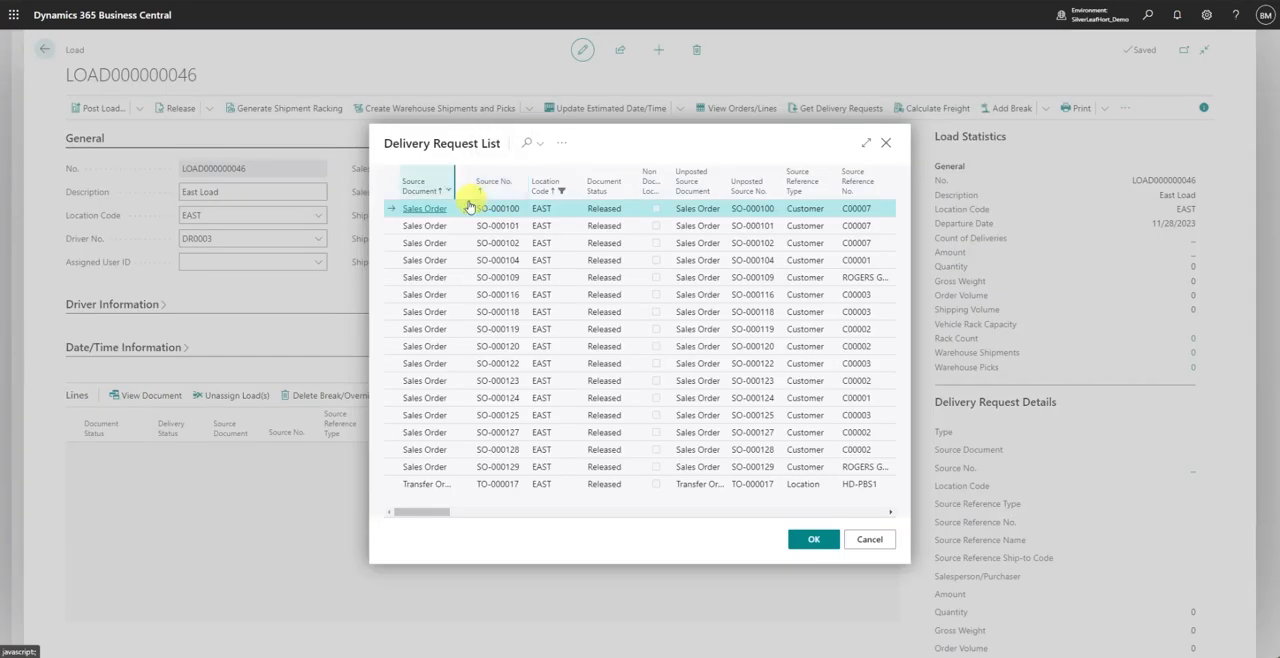
{"action": "left_click", "coordinate": [866, 143]}
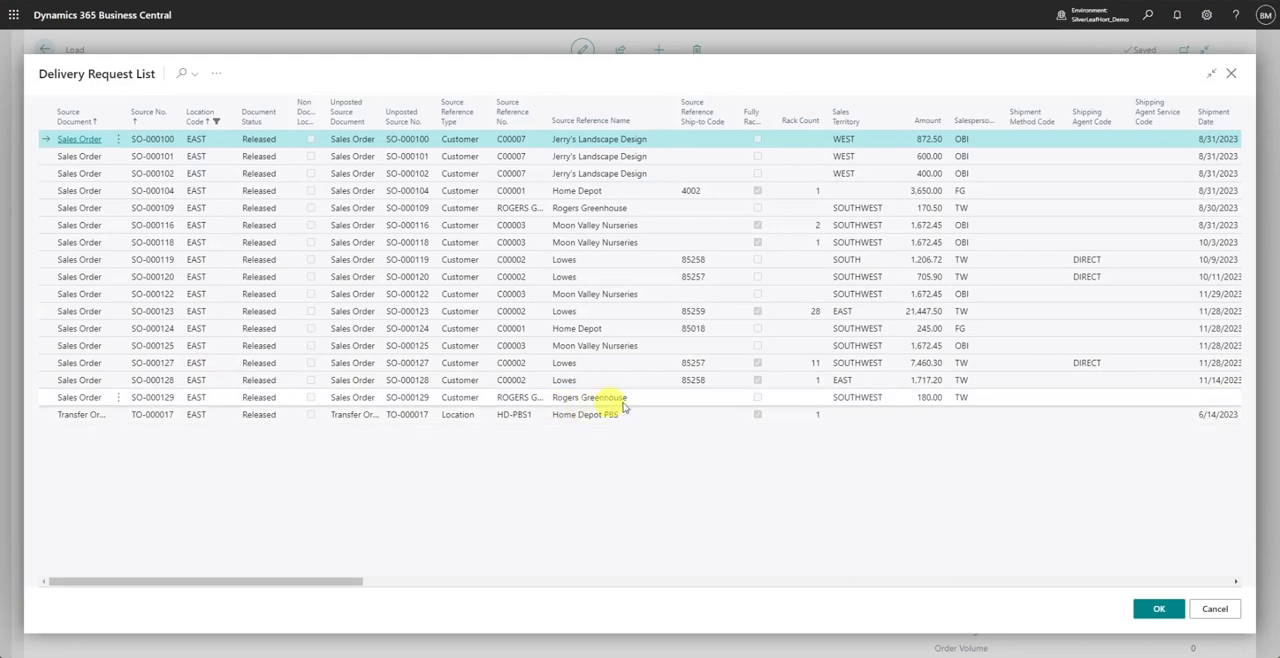
{"action": "left_click", "coordinate": [619, 316]}
{"action": "left_click", "coordinate": [649, 418], "text": "shift"}
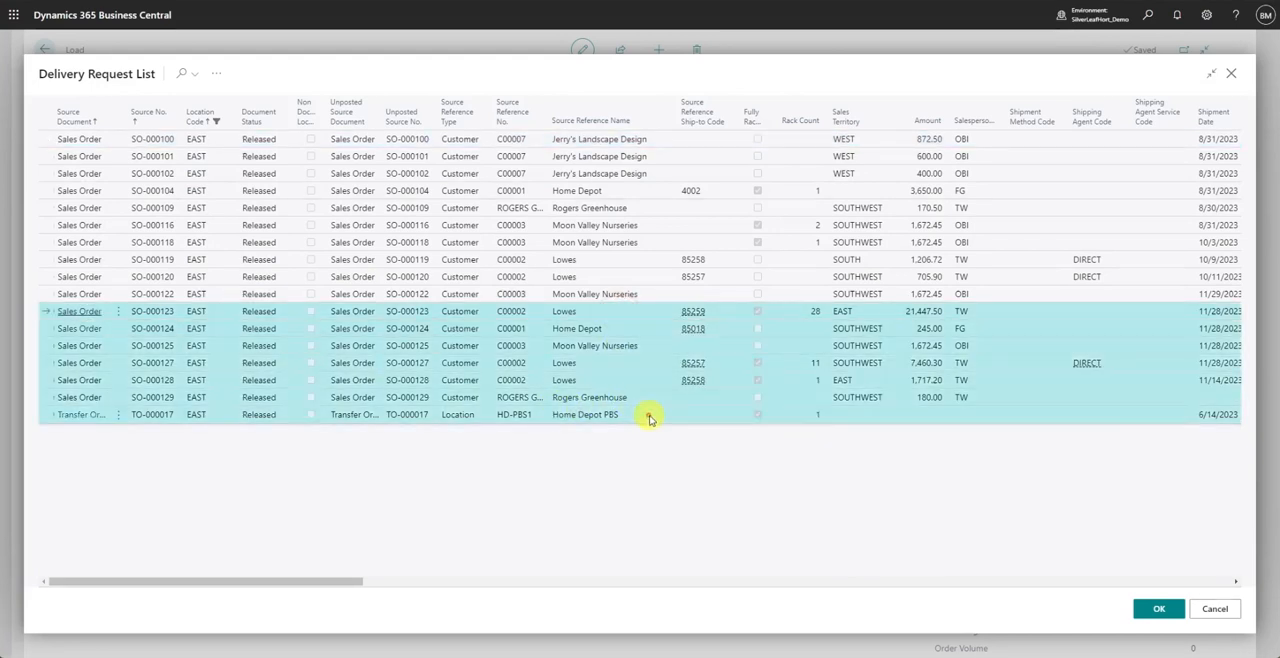
{"action": "left_click_drag", "start_coordinate": [289, 583], "coordinate": [213, 580]}
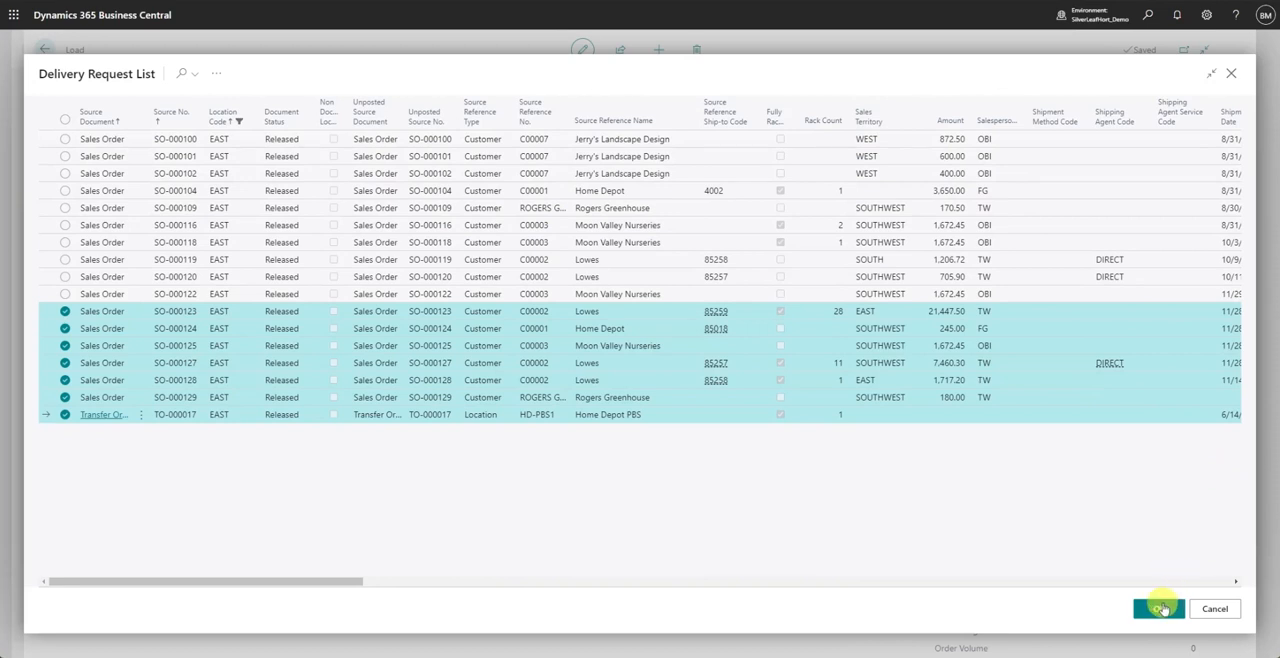
{"action": "left_click", "coordinate": [1160, 609]}
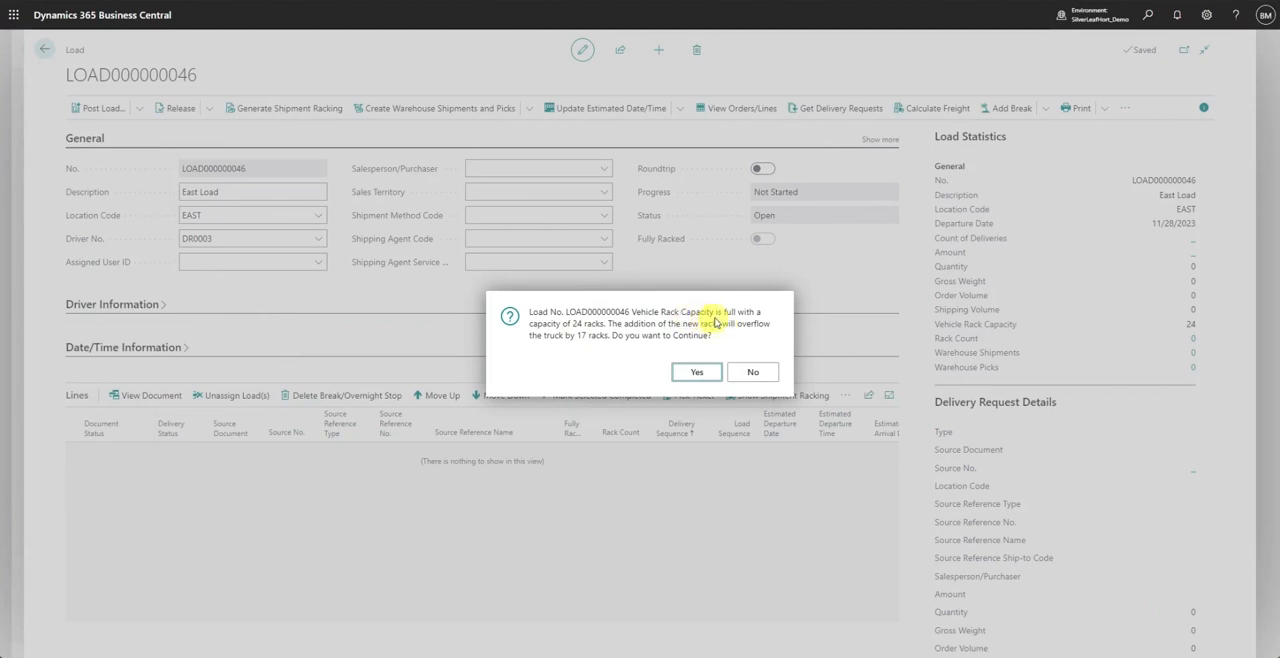
- Accept exceeding the vehicle's rack capacity and decline assigning the other unassigned deliveries with the same addresses
{"action": "left_click", "coordinate": [690, 378]}
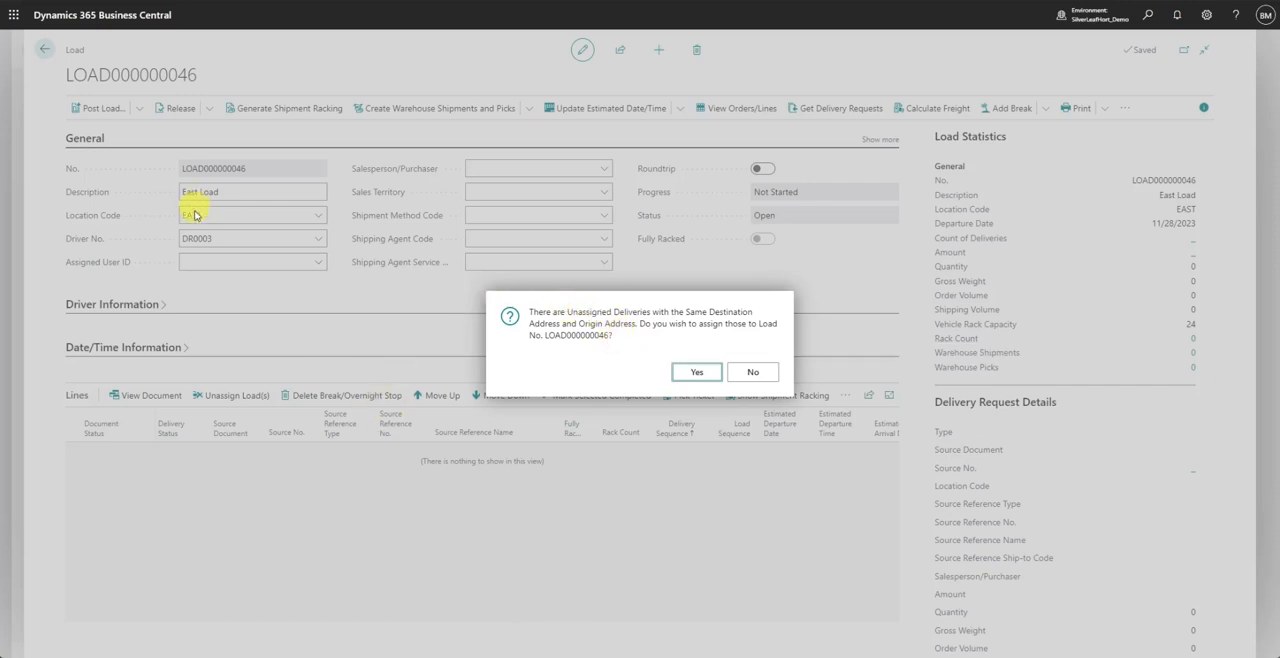
{"action": "left_click", "coordinate": [752, 371]}
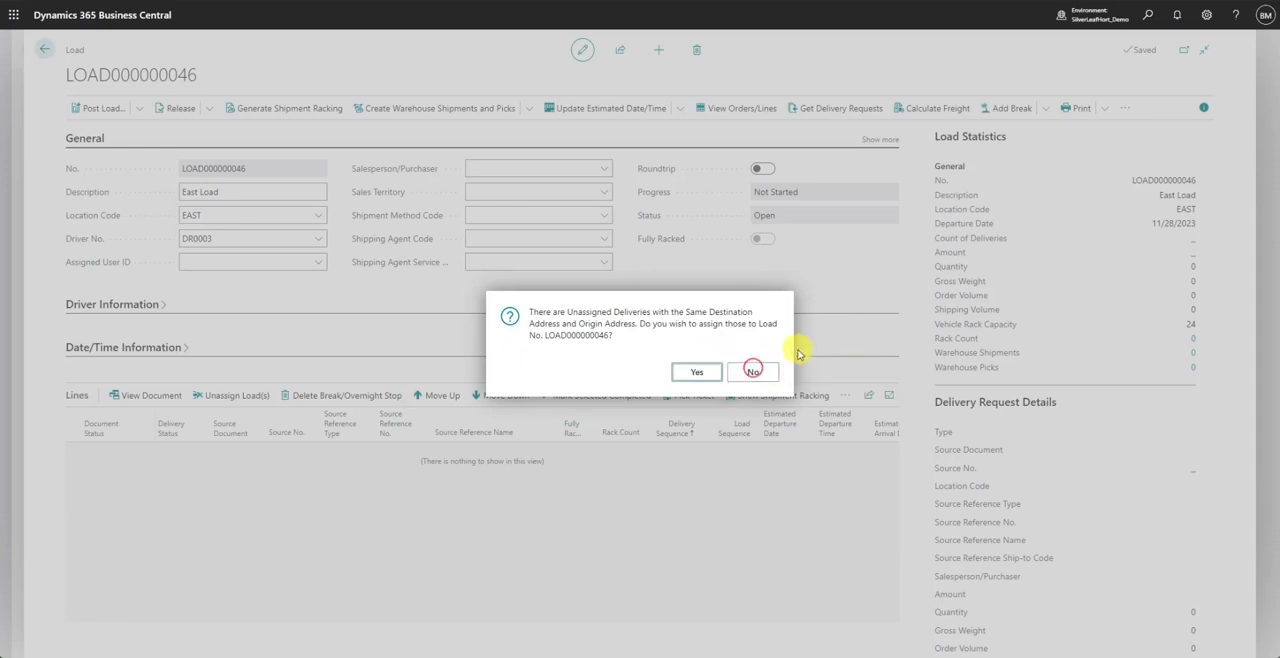
{"action": "left_click", "coordinate": [744, 370]}
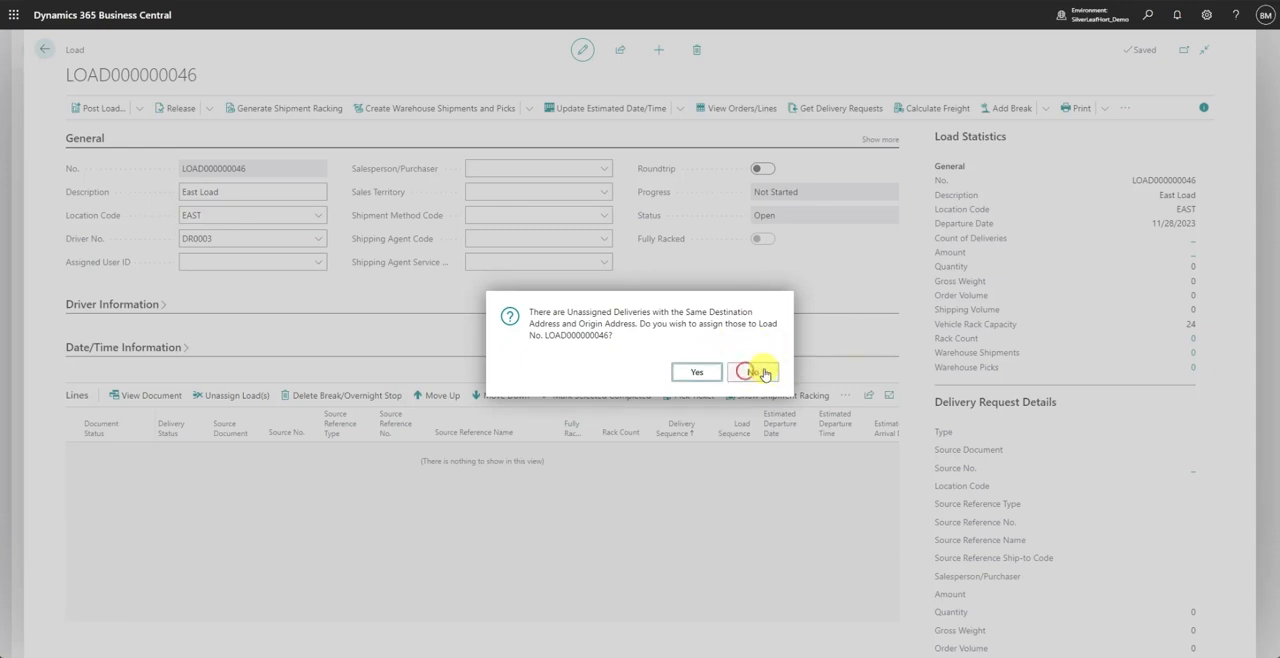
{"action": "left_click", "coordinate": [764, 371]}
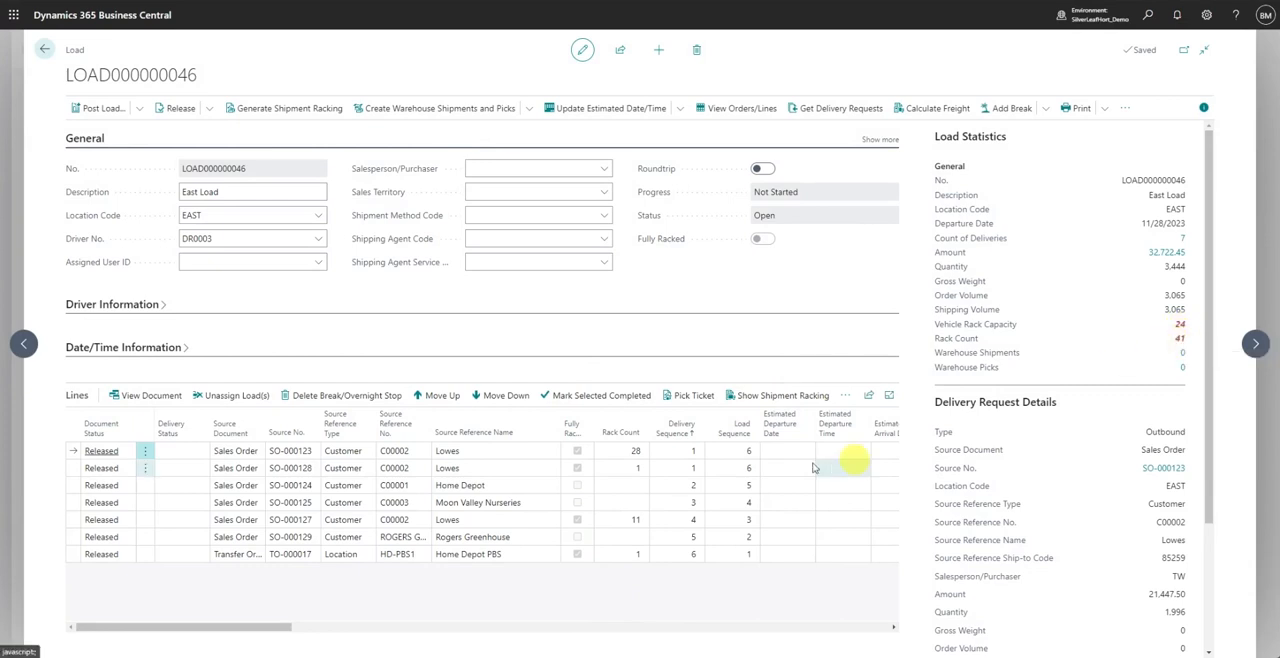
- Unassign the 28-rack Lowes sales order from the load and generate shipment racking for all remaining lines
{"action": "left_click", "coordinate": [141, 453]}
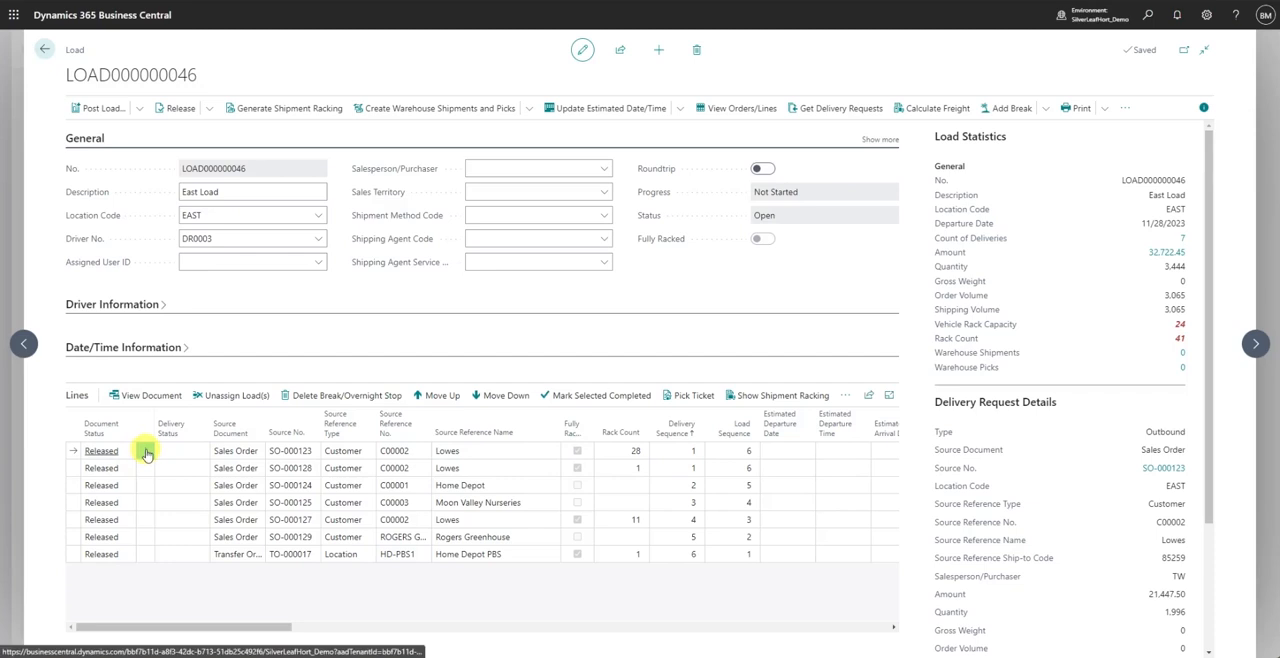
{"action": "left_click", "coordinate": [229, 396]}
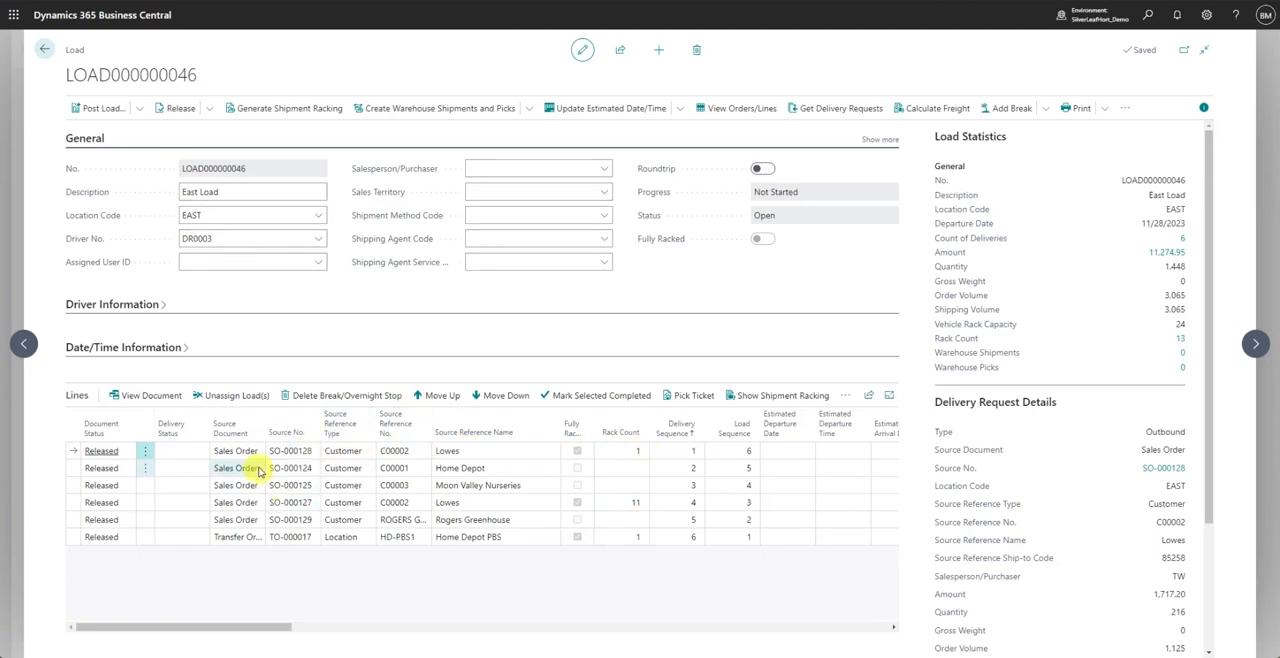
{"action": "left_click", "coordinate": [244, 538], "text": "shift"}
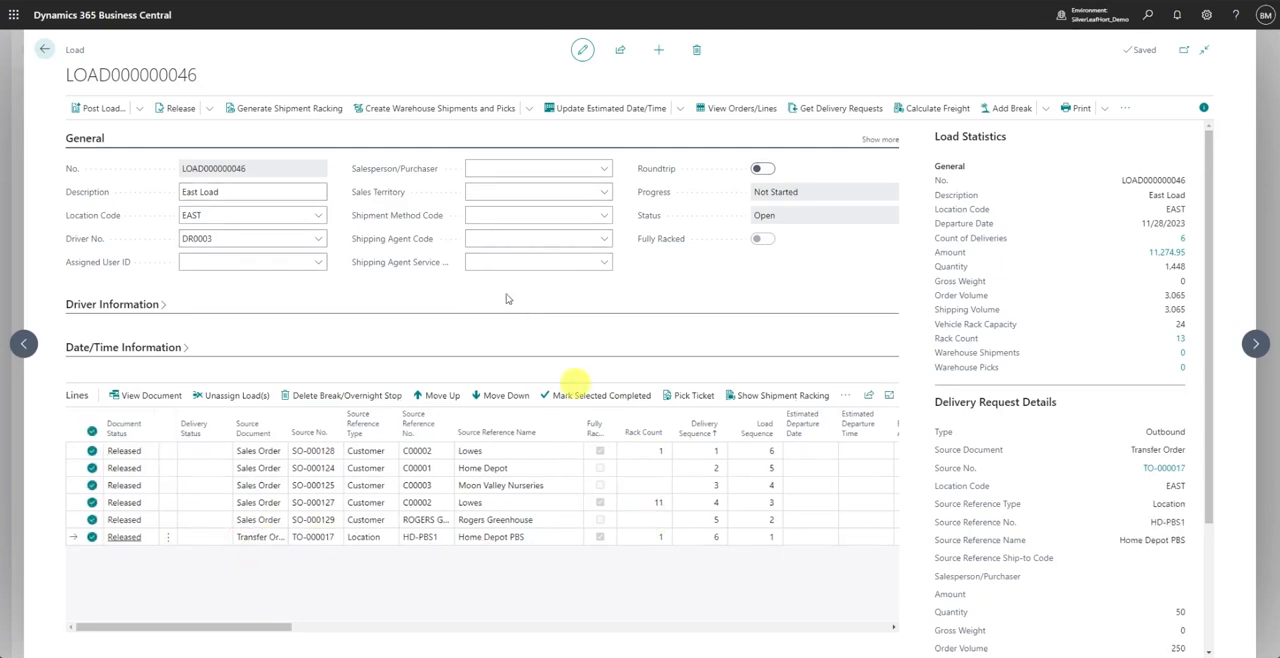
{"action": "left_click", "coordinate": [289, 108]}
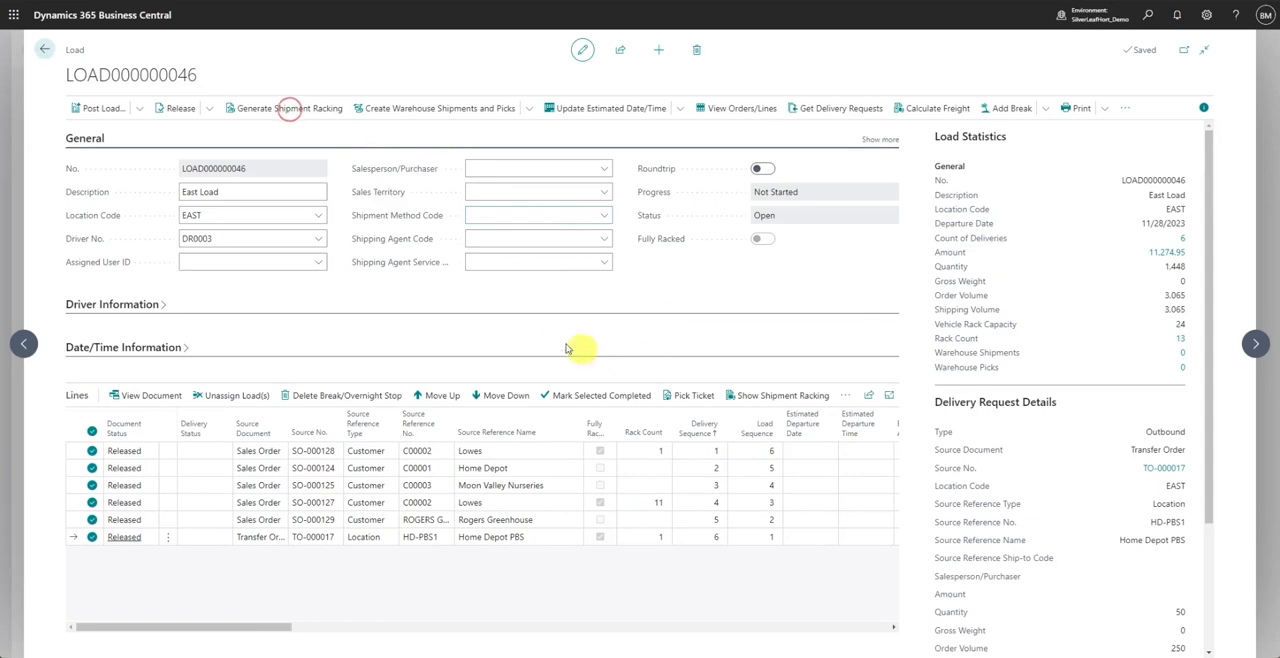
{"action": "left_click", "coordinate": [673, 485]}
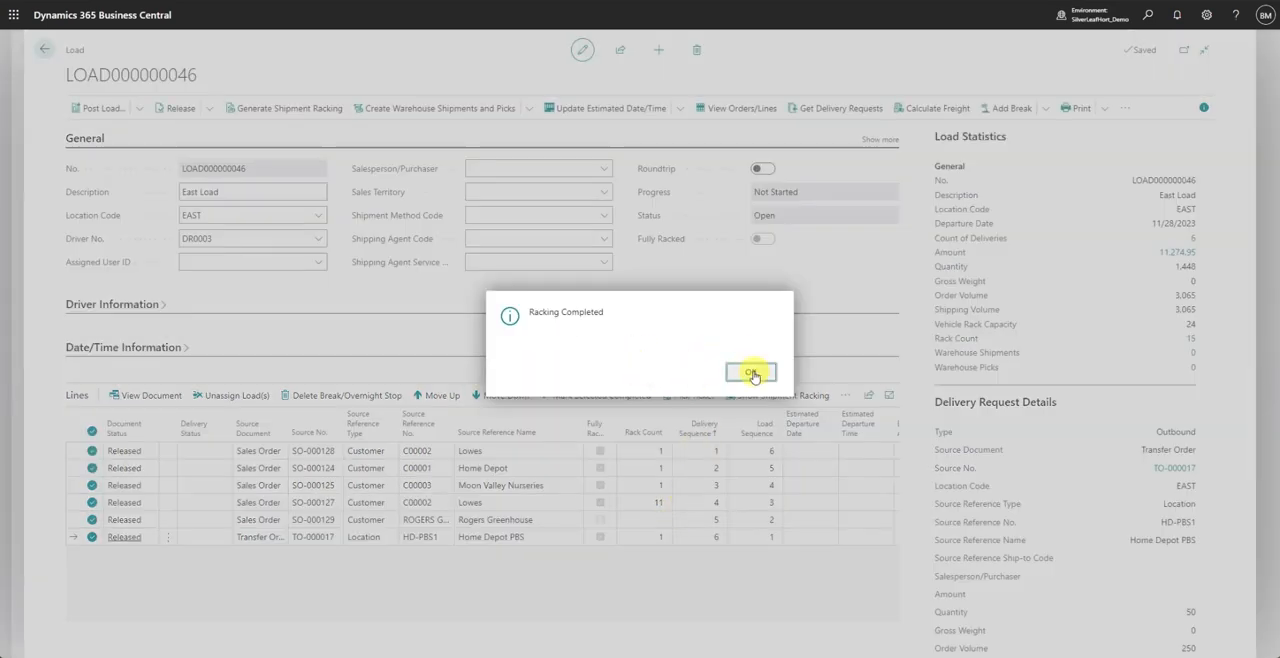
{"action": "left_click", "coordinate": [748, 370]}
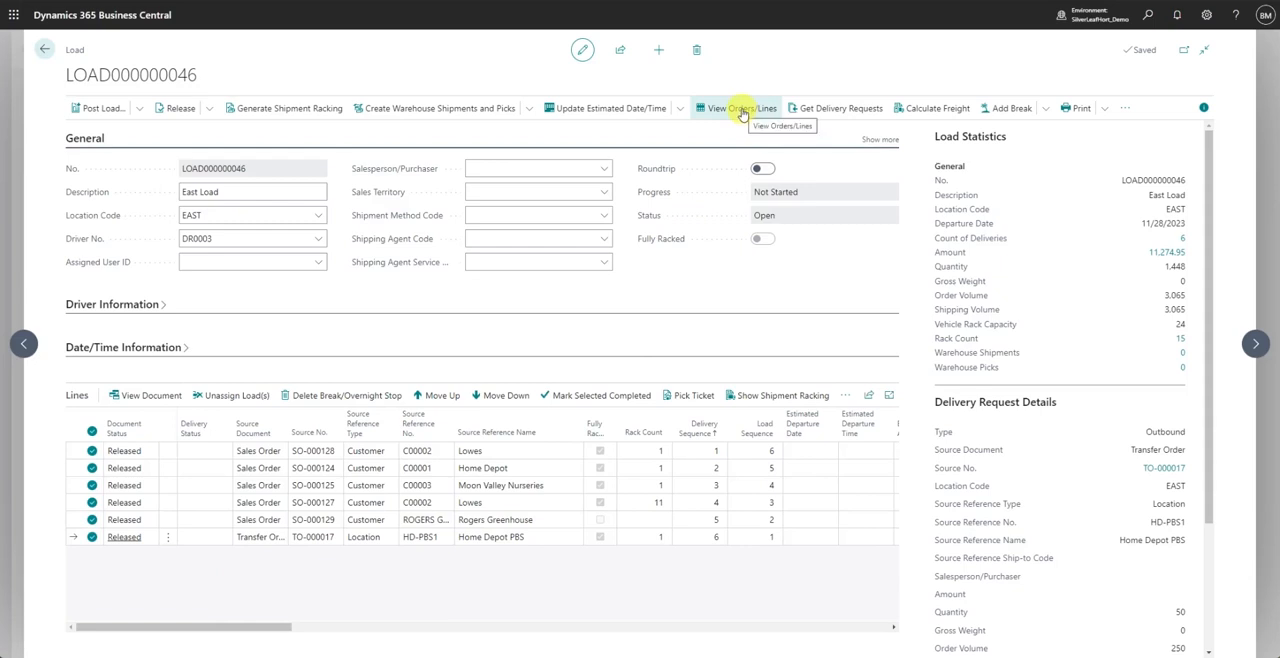
- View the load's orders and lines, examining the item lines of the first Lowes, Home Depot and Moon Valley Nurseries sales orders
{"action": "left_click", "coordinate": [510, 168]}
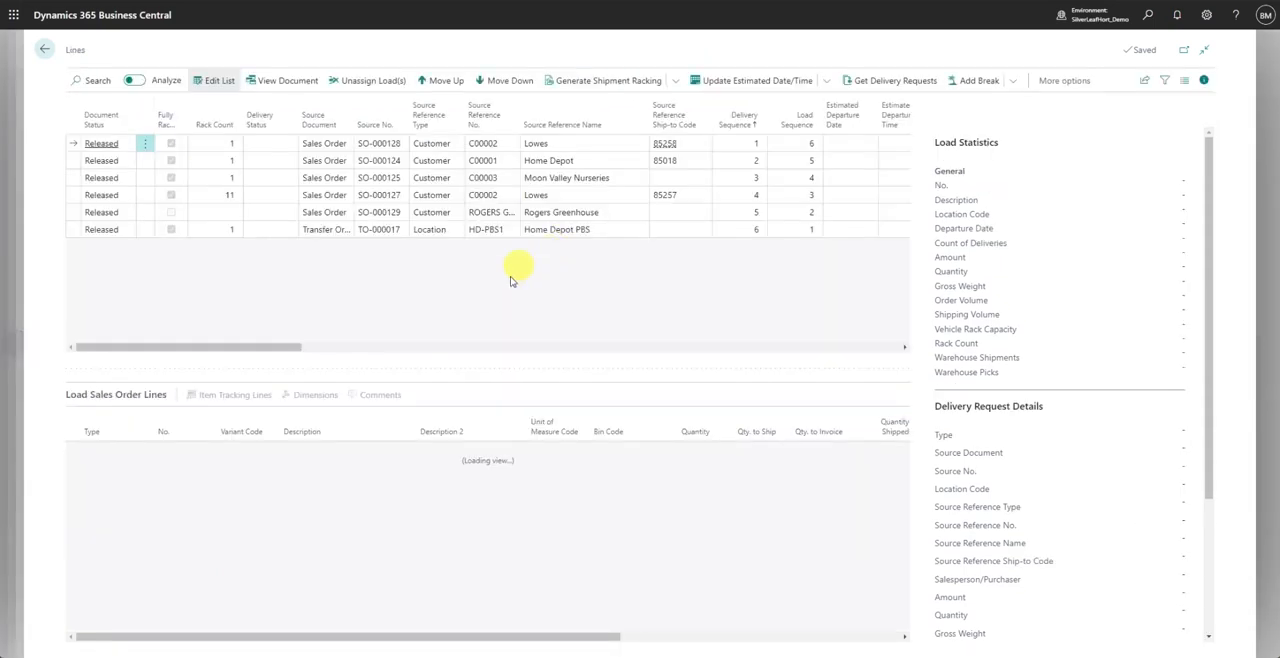
{"action": "left_click", "coordinate": [383, 148]}
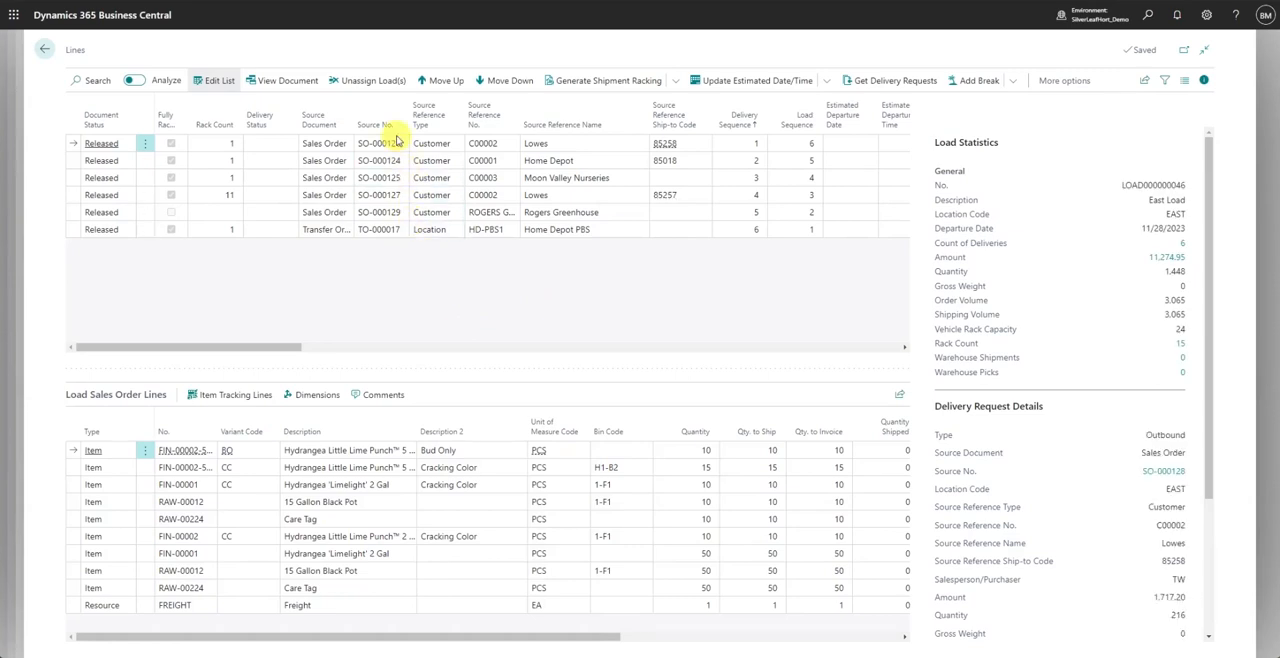
{"action": "left_click", "coordinate": [379, 161]}
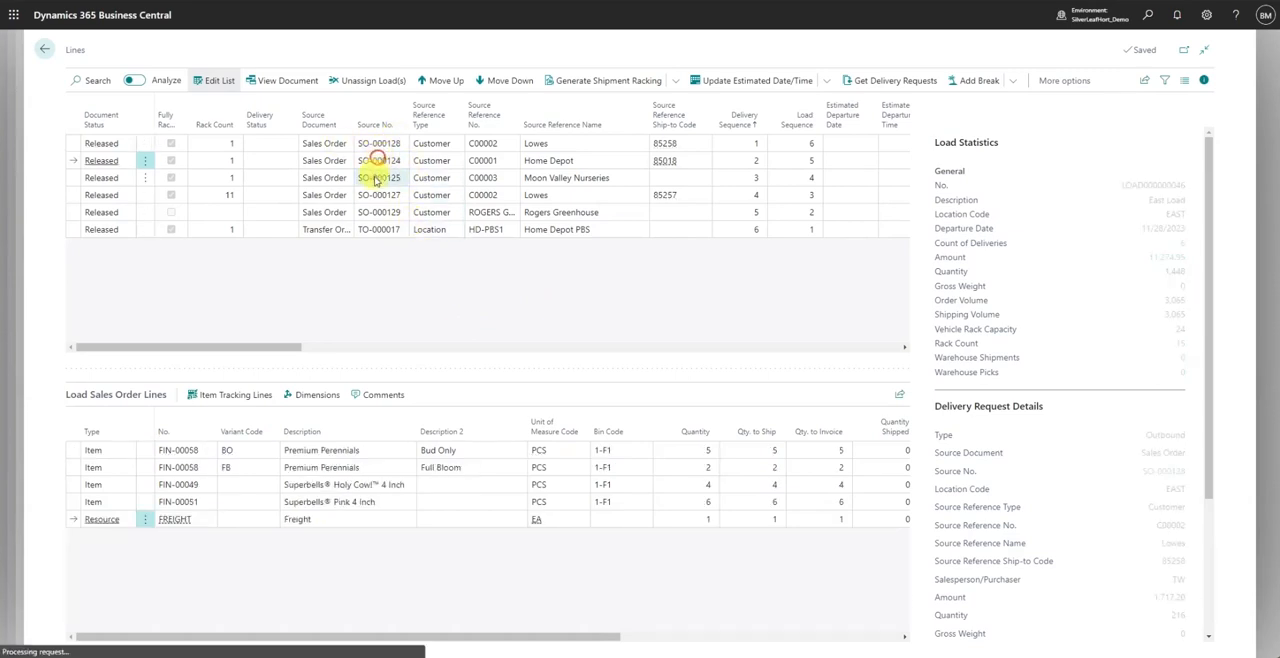
{"action": "left_click", "coordinate": [373, 177]}
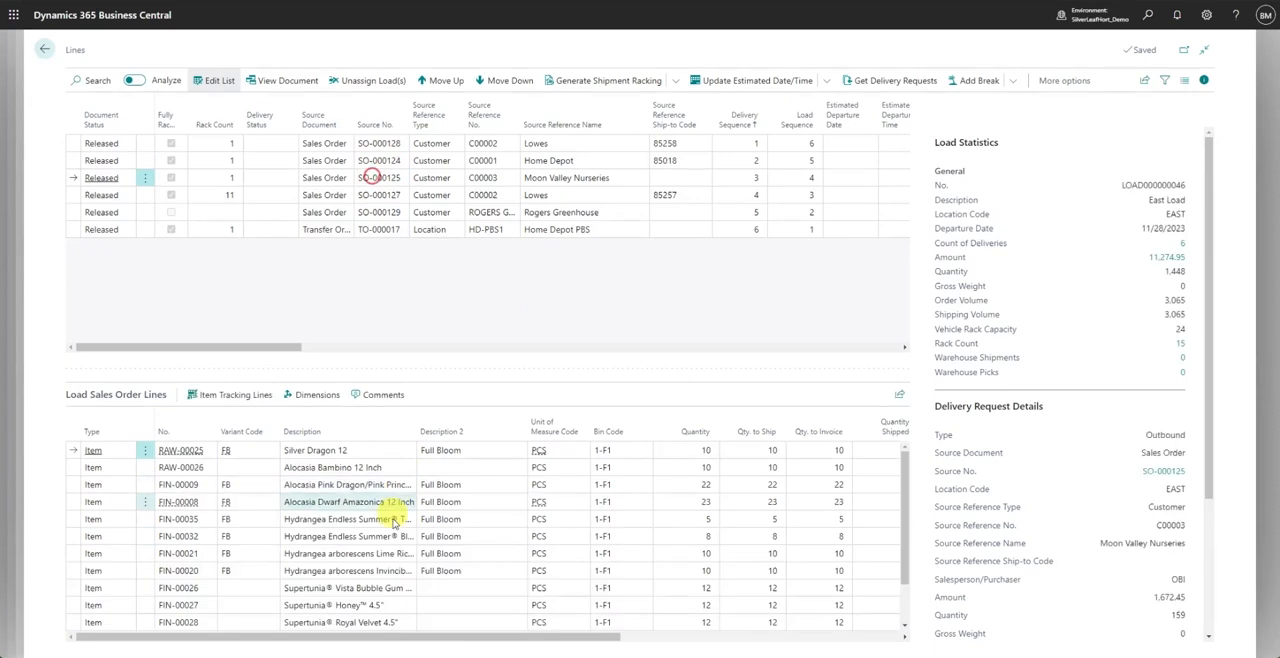
- Look through the remaining item lines of the Moon Valley Nurseries sales order and return to the load card
{"action": "scroll", "coordinate": [425, 460], "scroll_direction": "down", "scroll_amount": 3}
{"action": "scroll", "coordinate": [425, 480], "scroll_direction": "up", "scroll_amount": 3}
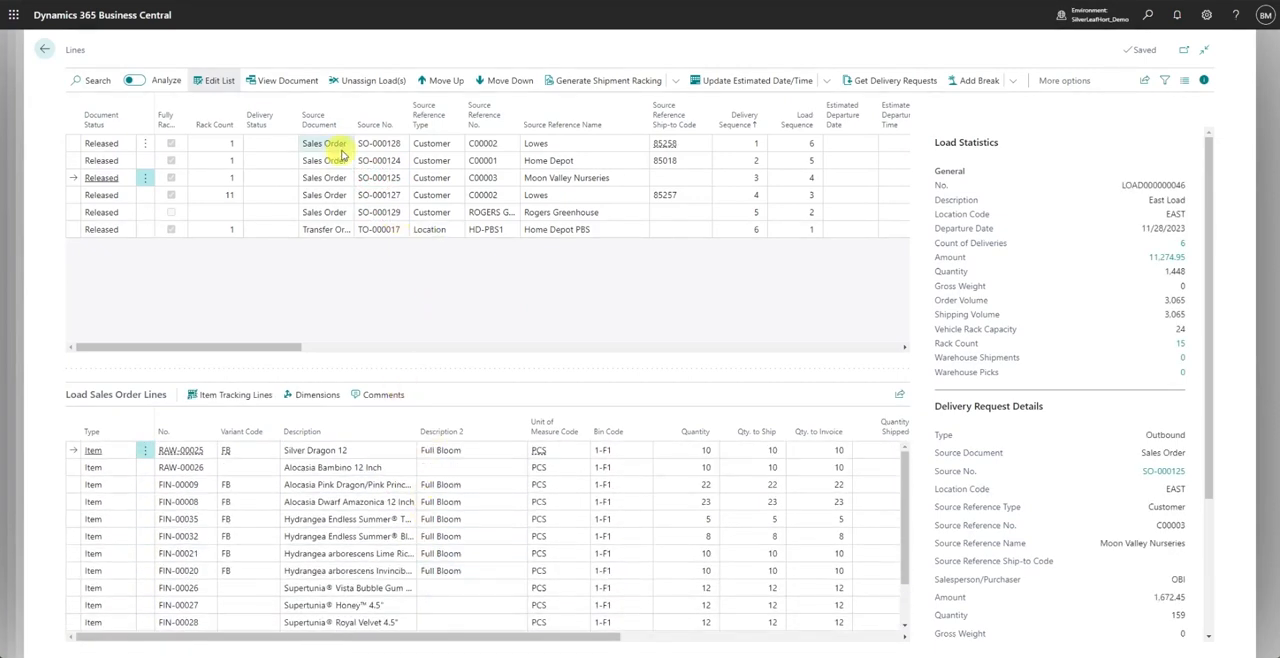
{"action": "left_click", "coordinate": [46, 51]}
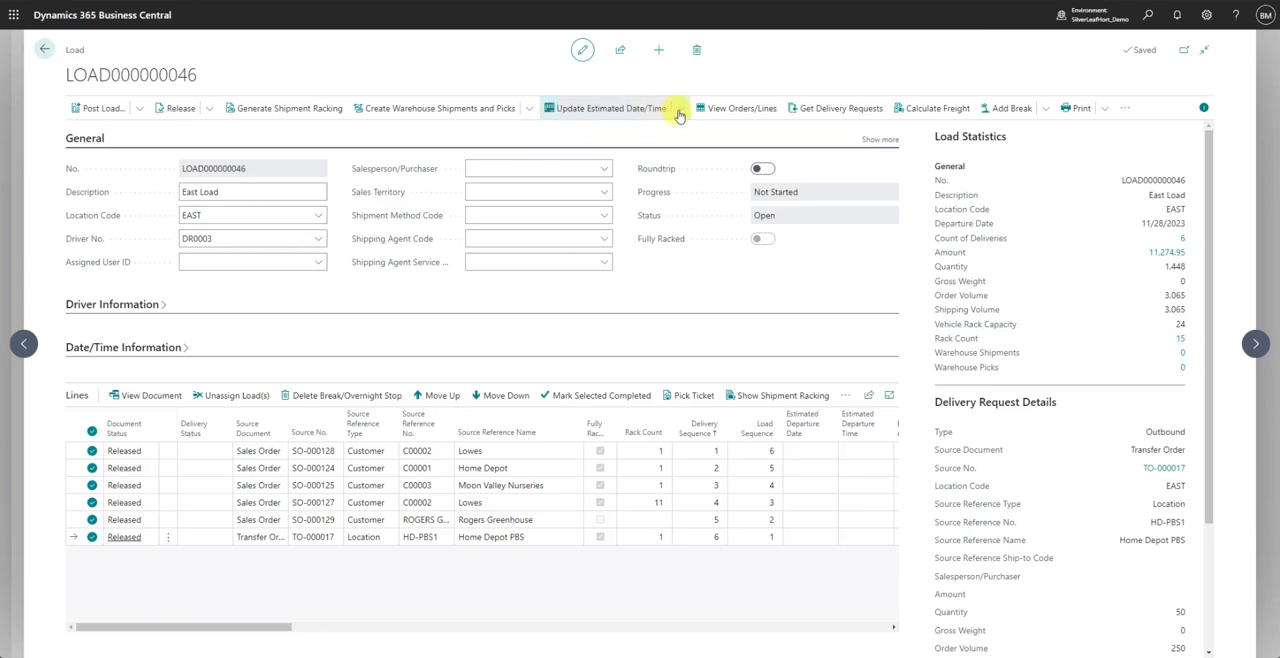
- Update the estimated dates and times for the load's deliveries and review their departure, arrival and distance values
{"action": "left_click", "coordinate": [643, 109]}
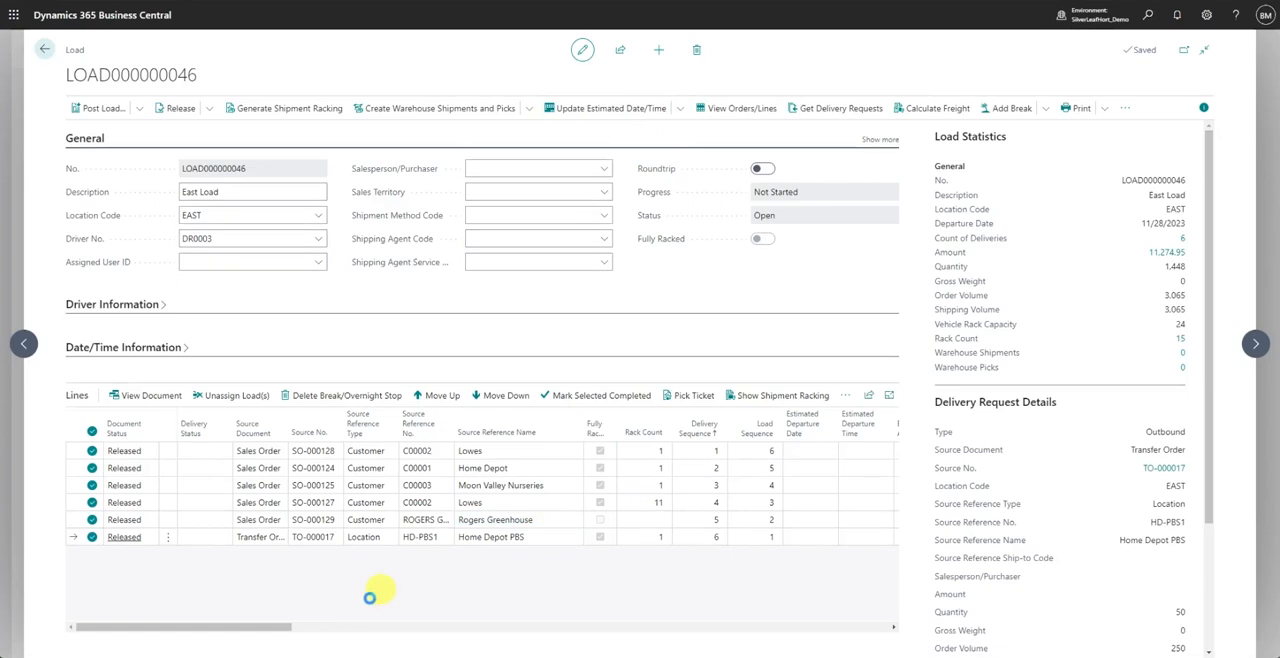
{"action": "left_click_drag", "start_coordinate": [281, 628], "coordinate": [303, 626]}
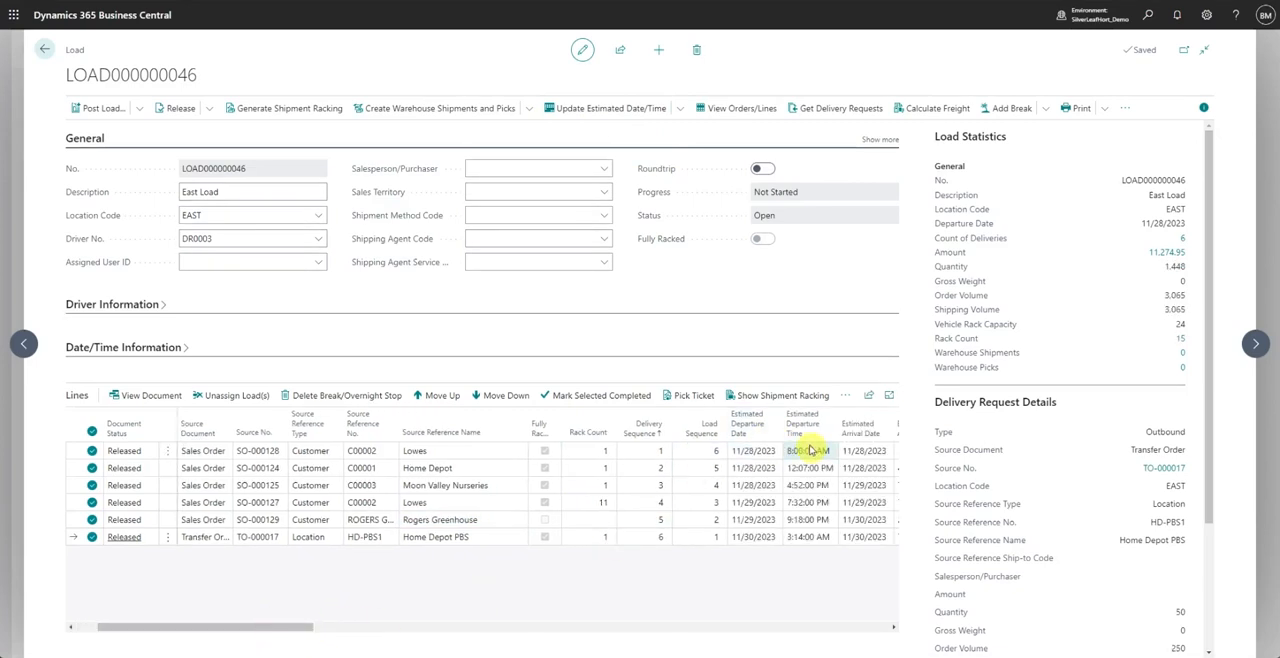
{"action": "left_click_drag", "start_coordinate": [292, 632], "coordinate": [337, 628]}
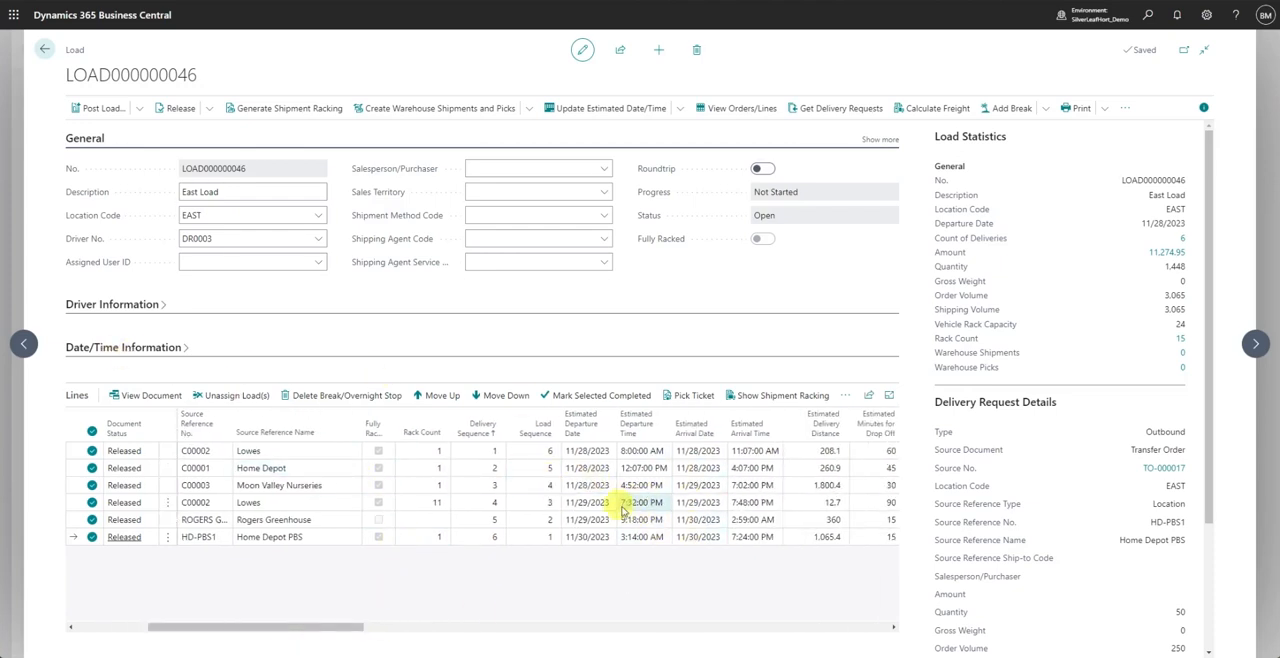
- Show the load's delivery route on the map
{"action": "left_click", "coordinate": [680, 108]}
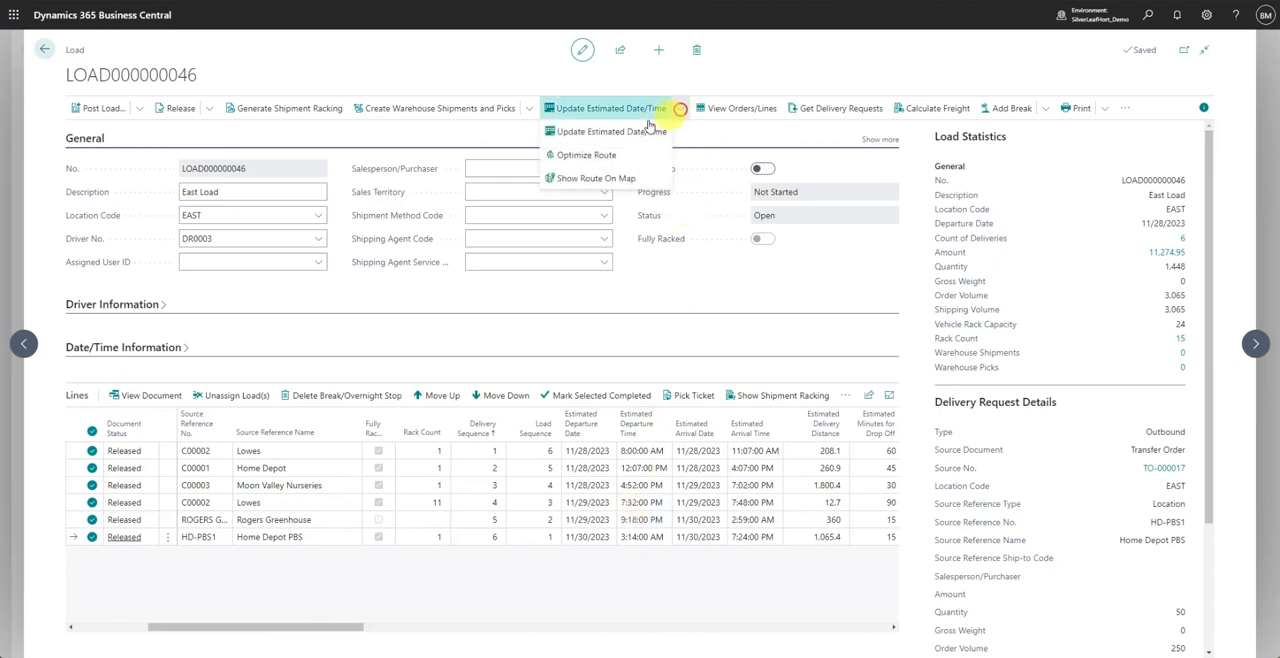
{"action": "left_click", "coordinate": [594, 178]}
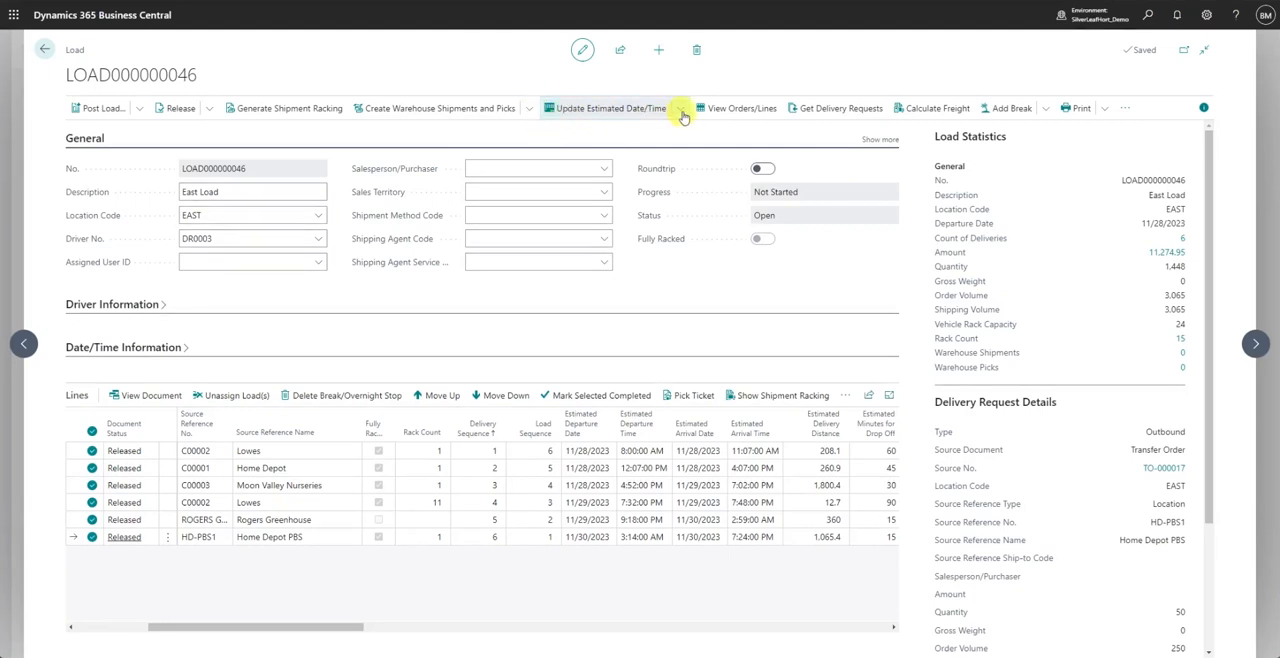
- Optimize the load's route and review the resulting delivery order in the load lines
{"action": "left_click", "coordinate": [681, 112]}
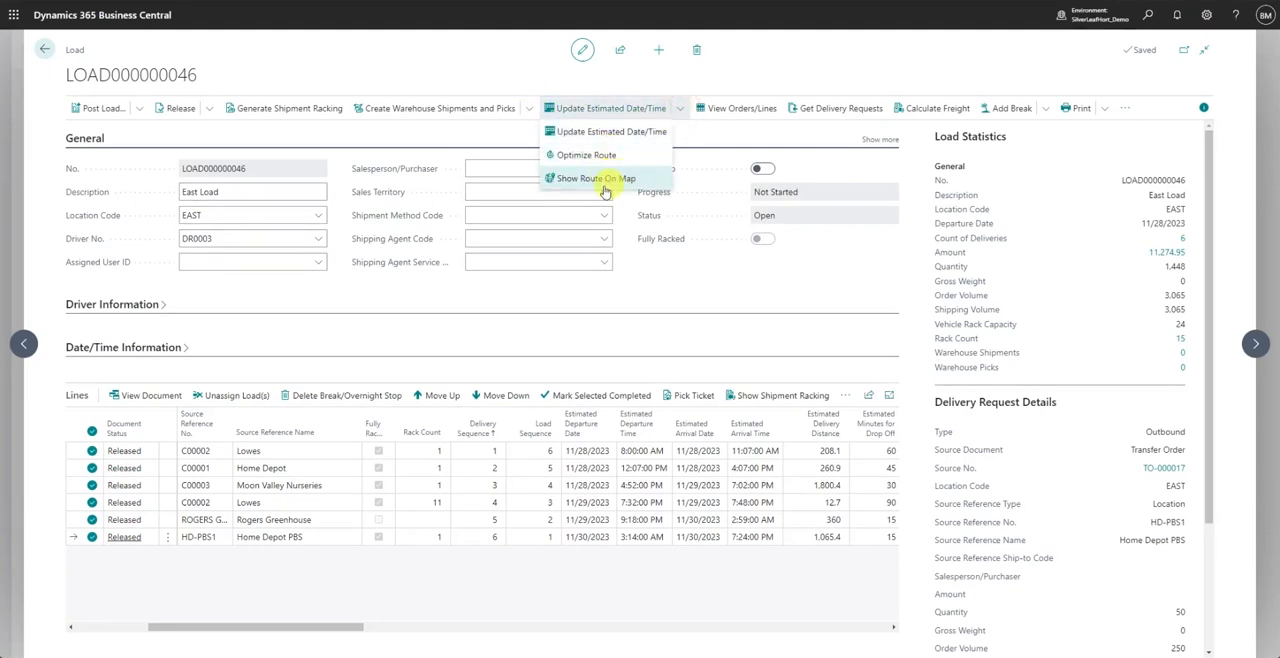
{"action": "left_click", "coordinate": [594, 157]}
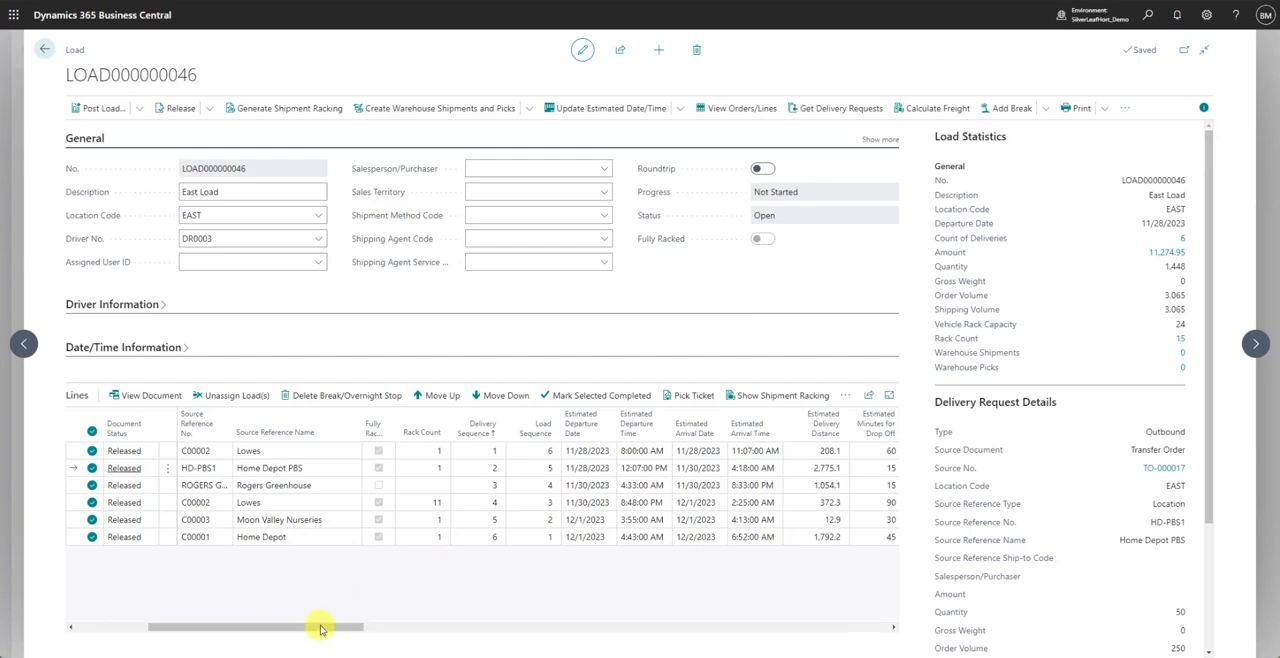
{"action": "left_click_drag", "start_coordinate": [320, 628], "coordinate": [255, 620]}
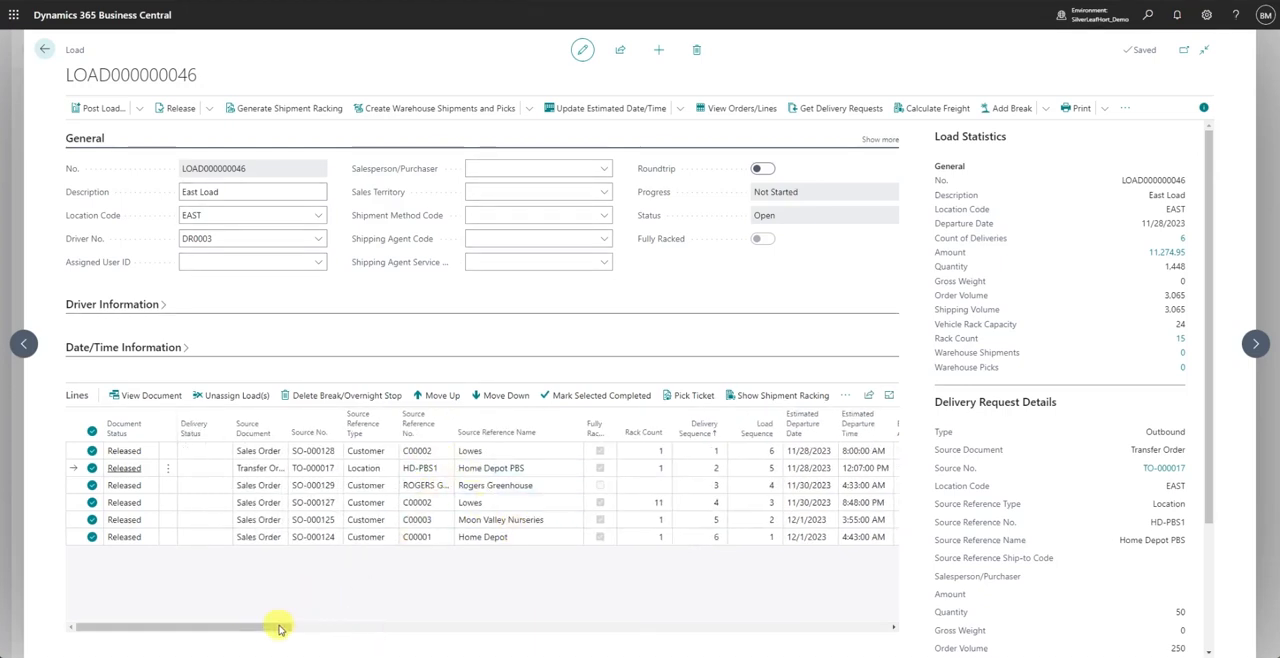